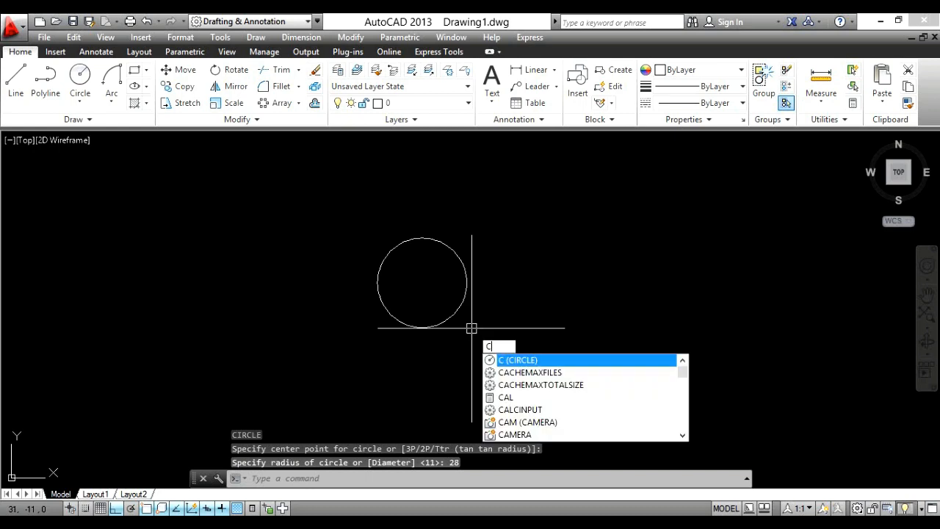
Draw two circles with radii 31 and 32, both concentric with the existing circle
key(Return)
click(421, 283)
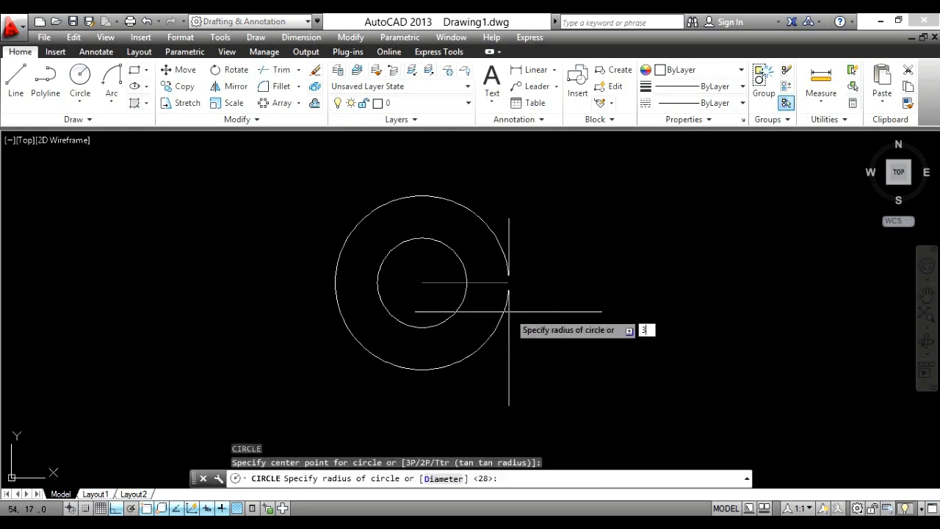
key(Return)
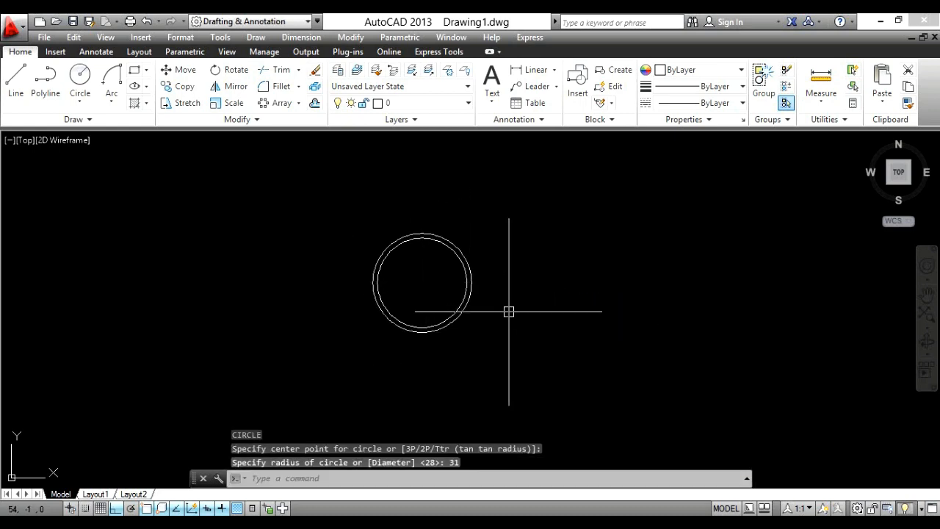
text(c)
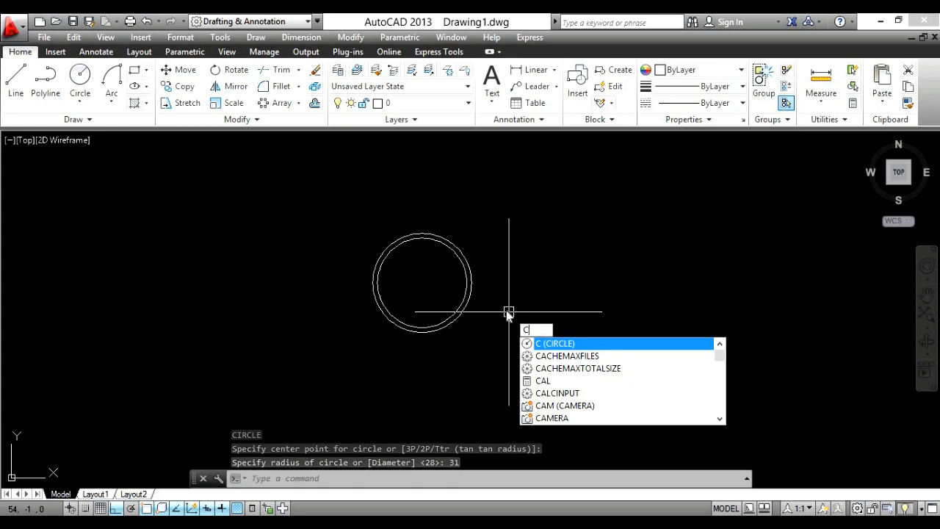
key(Return)
click(422, 282)
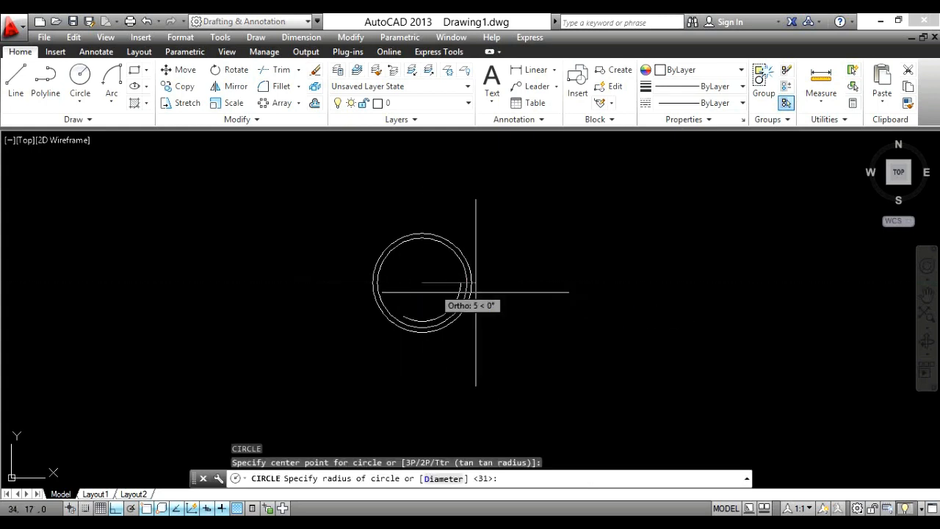
key(Return)
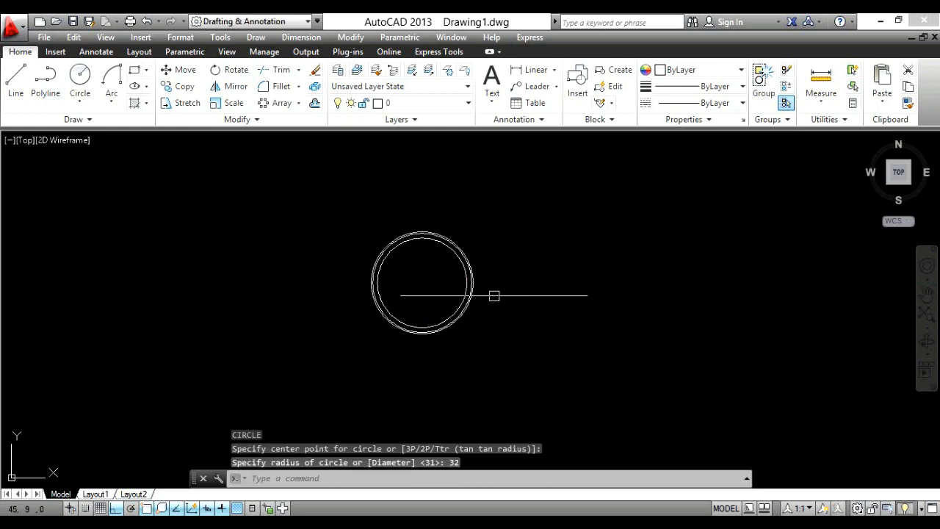
Draw a vertical line 25 units long upward from the common centre of the circles
scroll(397, 258, up, 4)
key(Escape)
text(L)
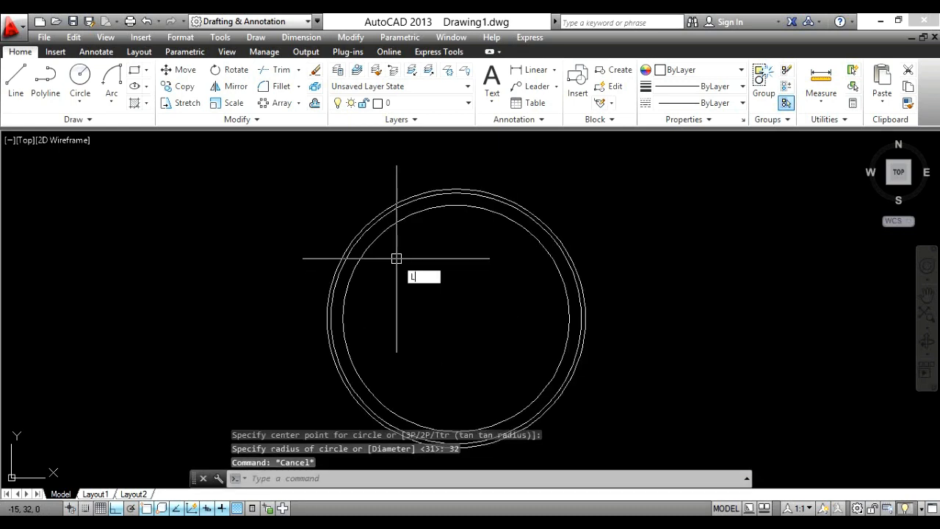
key(Return)
click(464, 318)
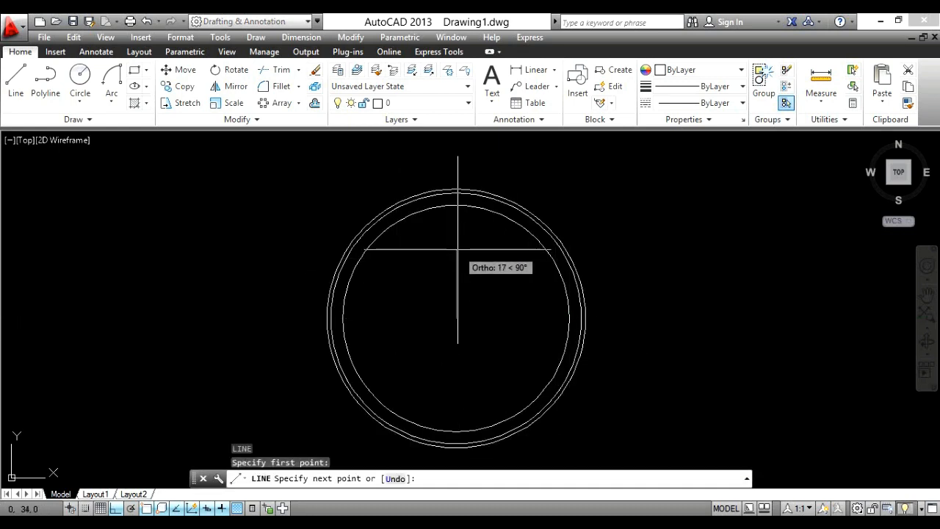
key(Escape)
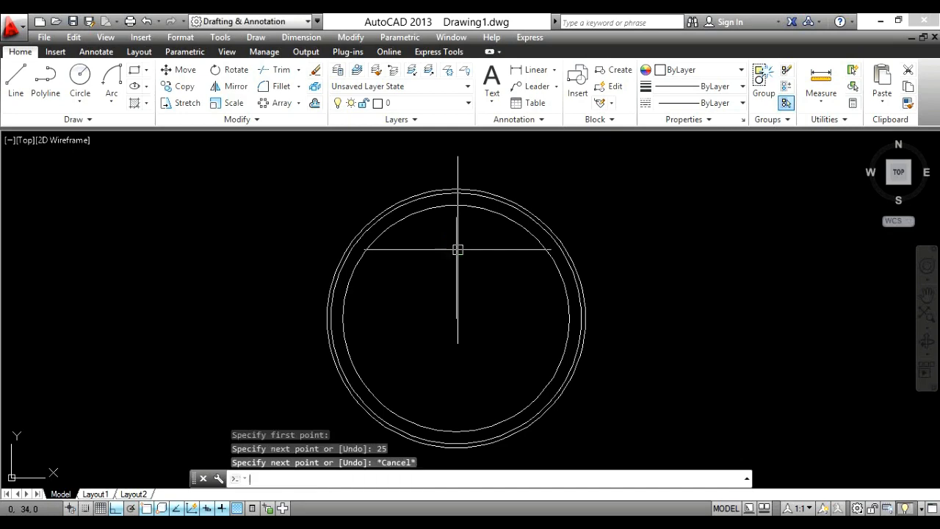
Draw a circle of radius 5 centred on the upper end of the vertical line
scroll(473, 315, up, 2)
scroll(457, 335, down, 1)
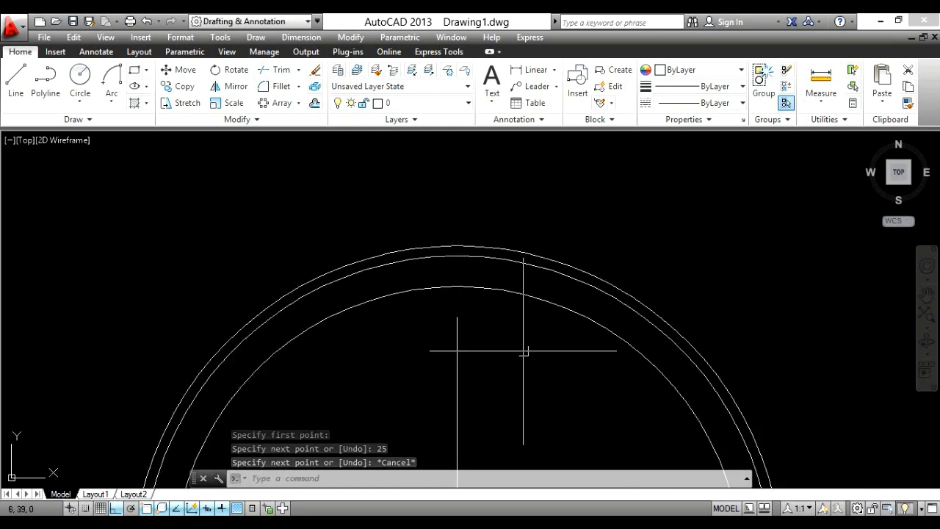
text(c)
key(Return)
click(458, 318)
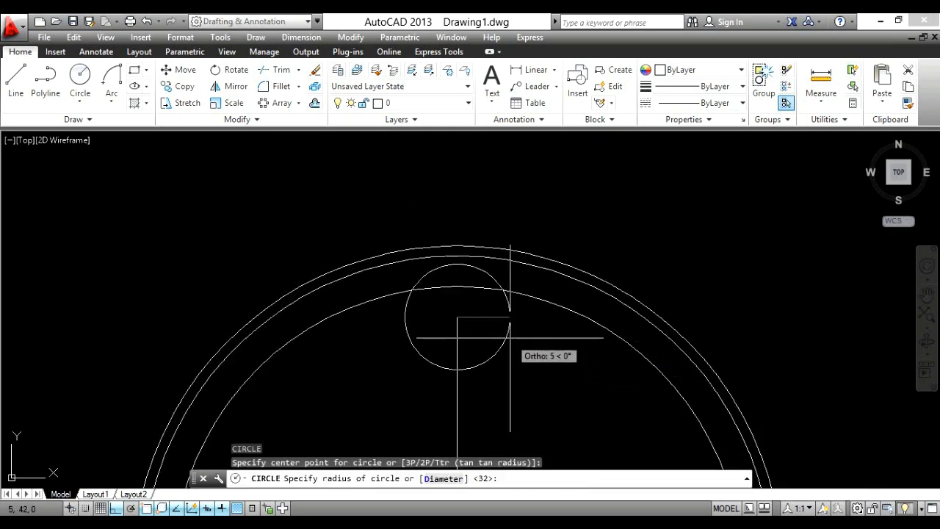
text(5)
key(Return)
Draw a circle of radius 6 concentric with the radius 5 circle at the line's upper end
text(c)
key(Return)
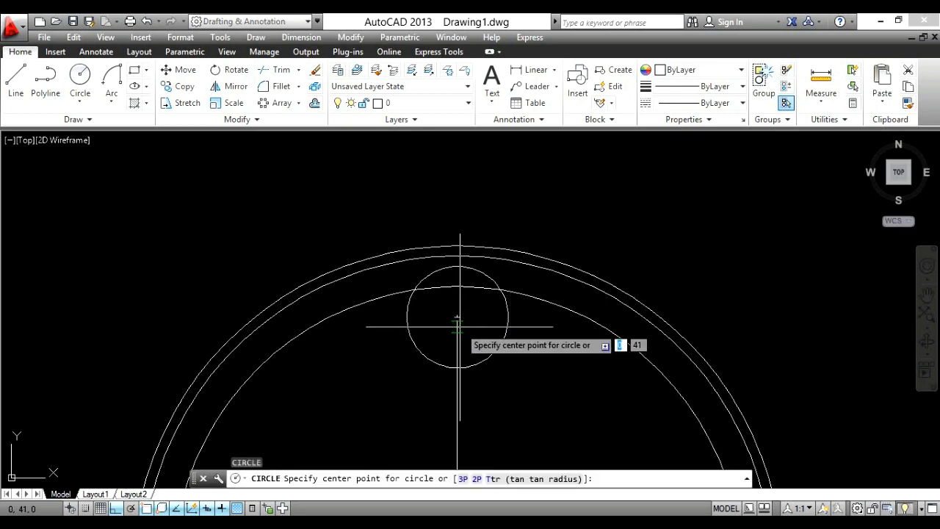
click(458, 317)
text(6)
key(Return)
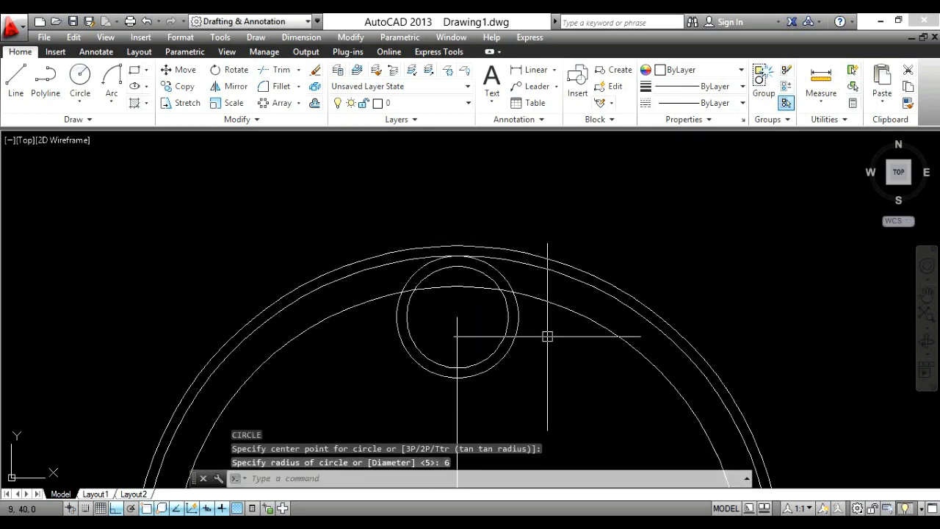
key(Escape)
Delete the vertical construction line between the large circles' centre and the small circles
scroll(554, 229, down, 2)
scroll(528, 199, down, 2)
drag(535, 304, 482, 335)
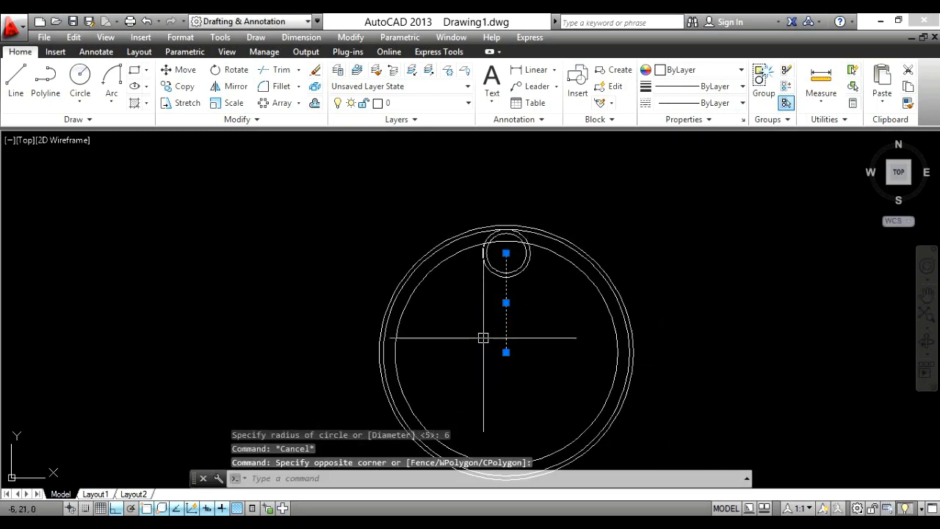
key(Delete)
Create a polar array of the two small circles around the large circles' centre with 3 items
drag(547, 304, 497, 262)
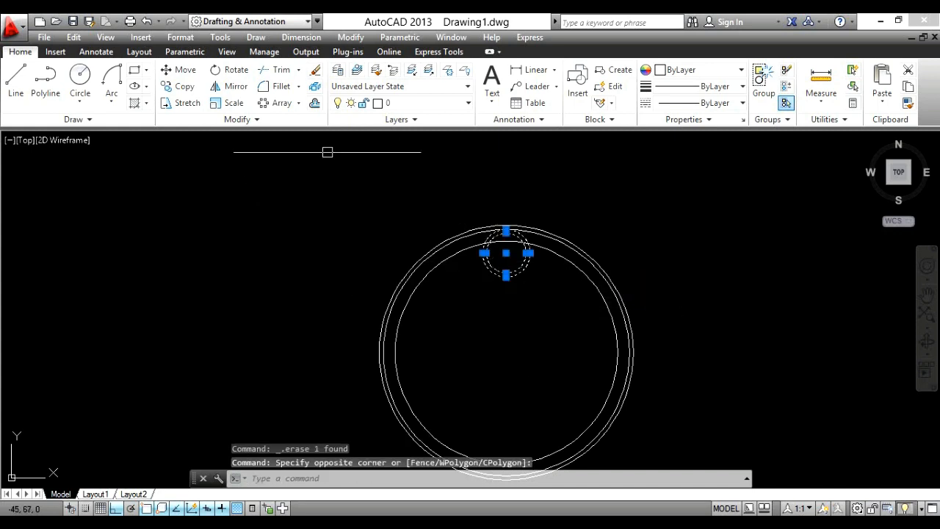
click(301, 103)
click(290, 180)
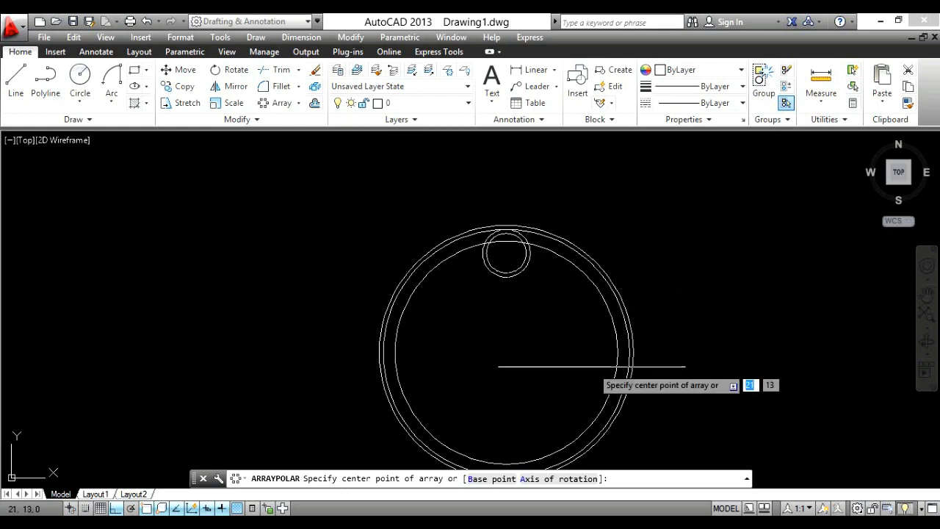
click(505, 352)
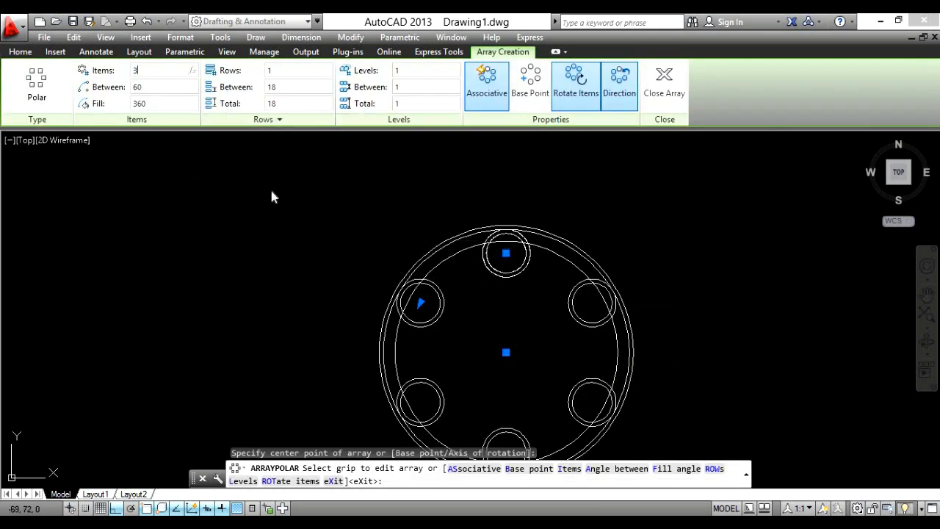
text(3)
key(Return)
scroll(301, 185, down, 2)
key(Escape)
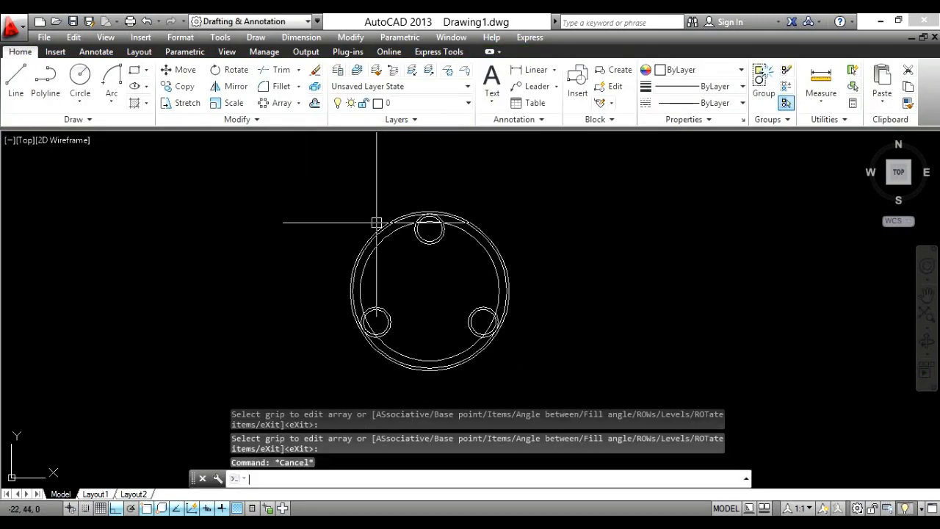
Explode the polar array into separate circles
text(x)
key(Return)
click(541, 189)
click(316, 376)
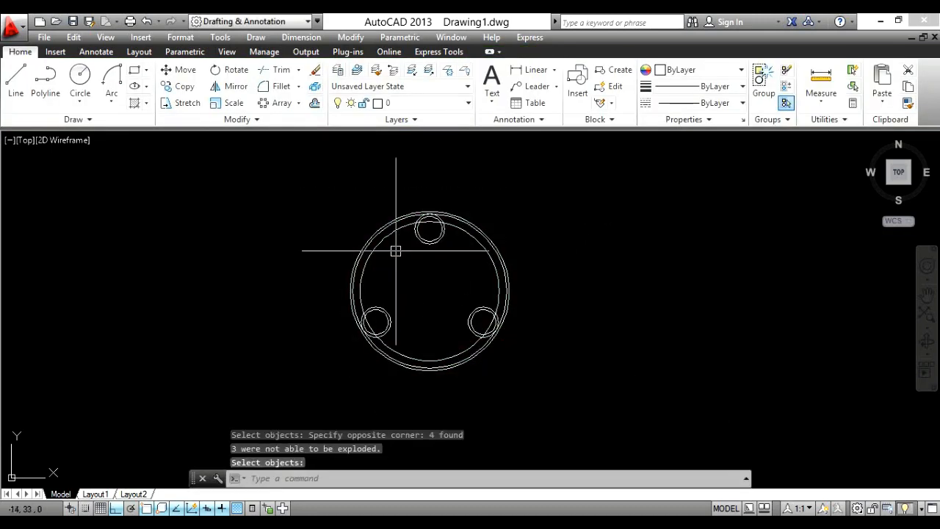
Trim away the parts of the radius 28 circle that lie inside the three pairs of small circles
scroll(424, 215, up, 5)
text(TR)
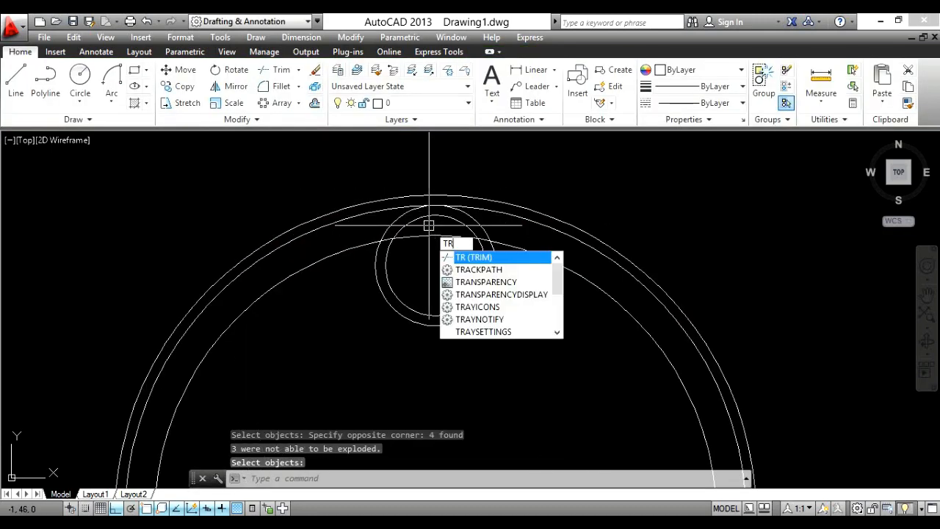
key(Return)
key(Return)
scroll(474, 246, up, 4)
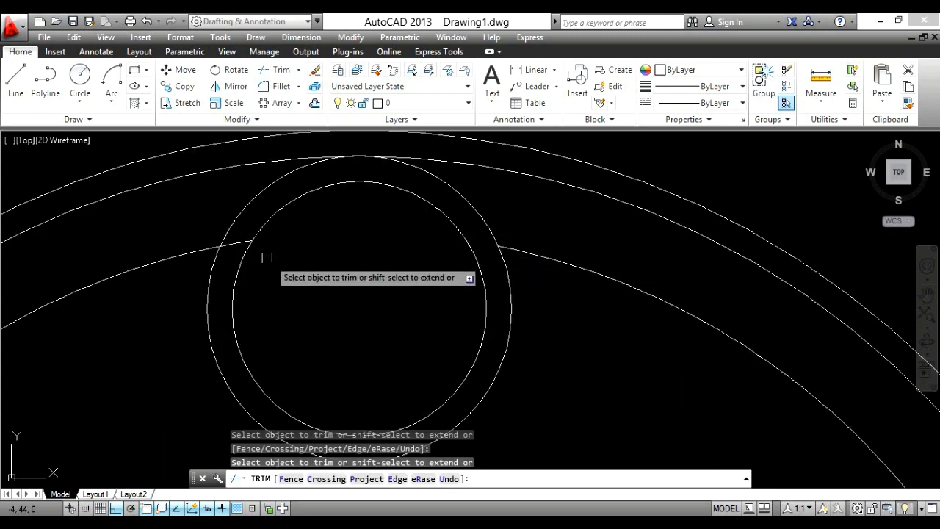
scroll(382, 204, down, 7)
scroll(262, 382, up, 7)
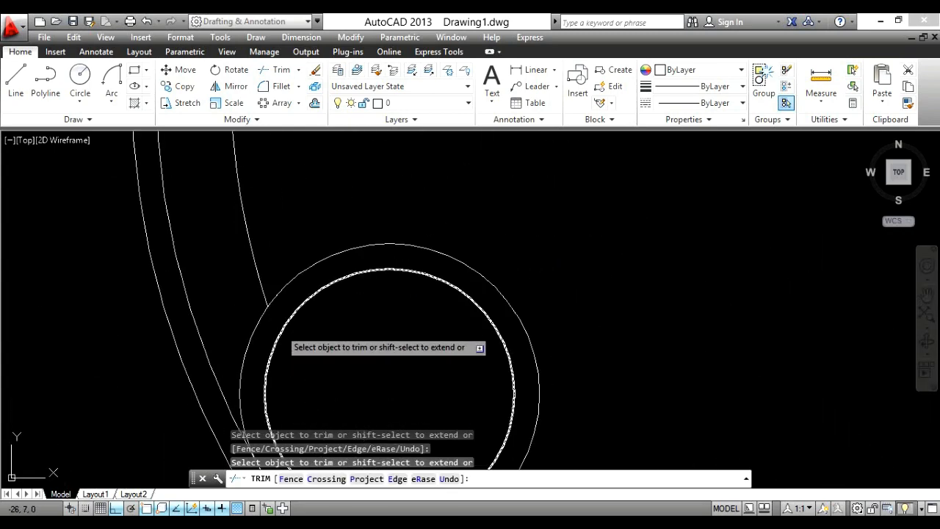
scroll(329, 361, down, 6)
scroll(541, 371, up, 6)
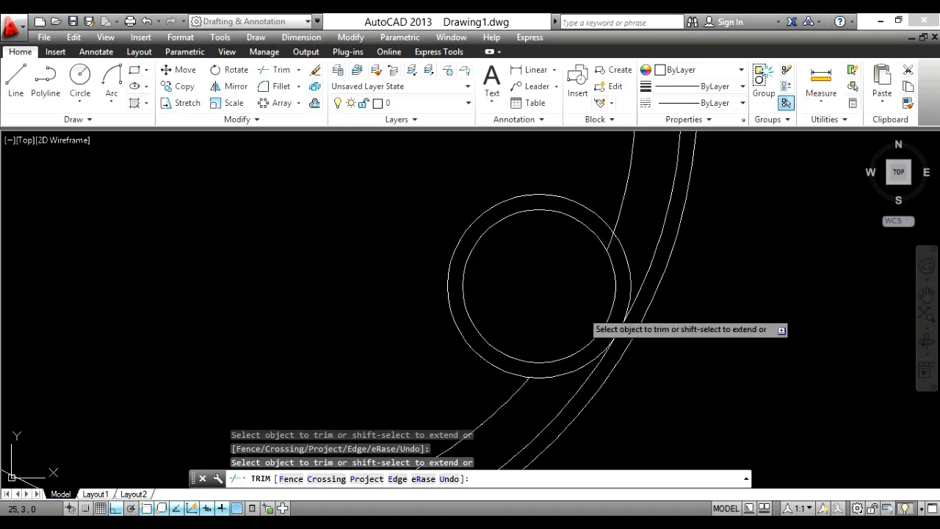
scroll(609, 242, up, 1)
scroll(581, 338, down, 6)
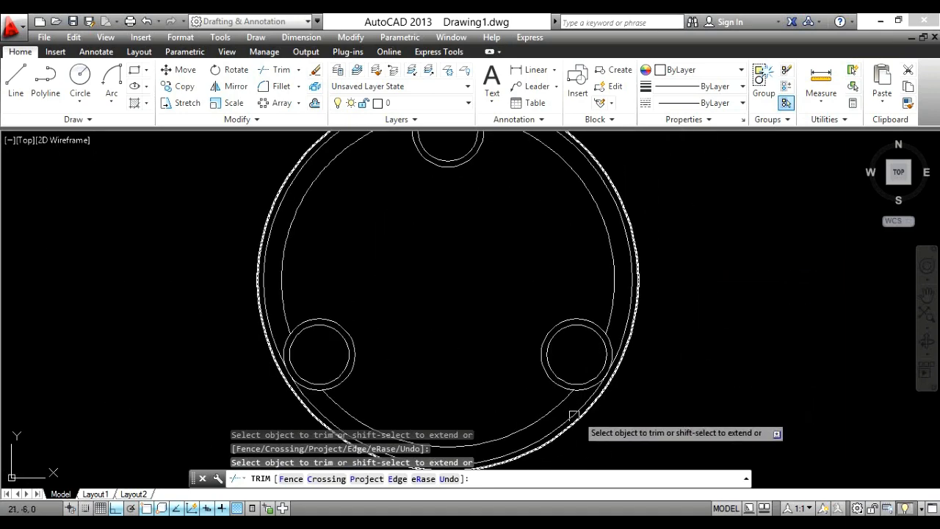
scroll(575, 416, down, 2)
key(Escape)
key(Escape)
Fillet both junctions between the inner arcs and the upper radius 6 circle with radius 2
text(f)
key(Return)
text(R)
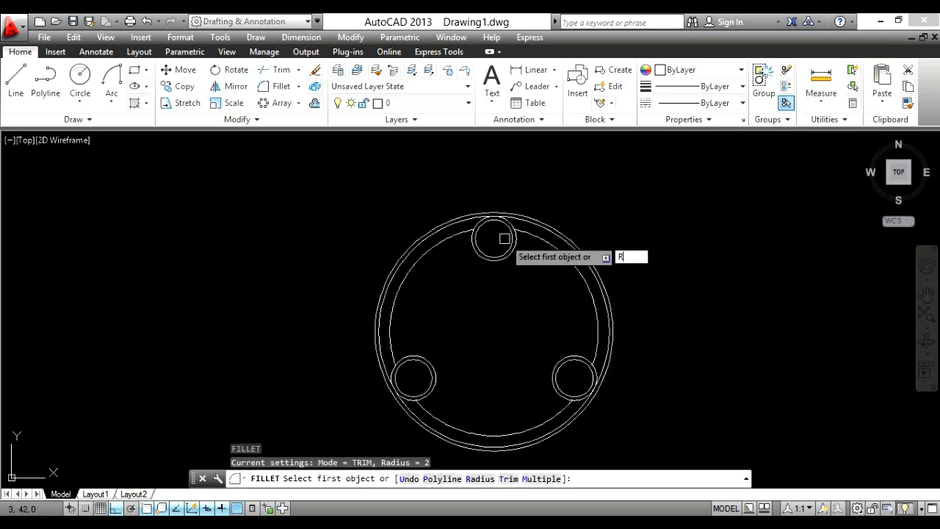
key(Return)
text(2)
key(Return)
scroll(477, 237, up, 4)
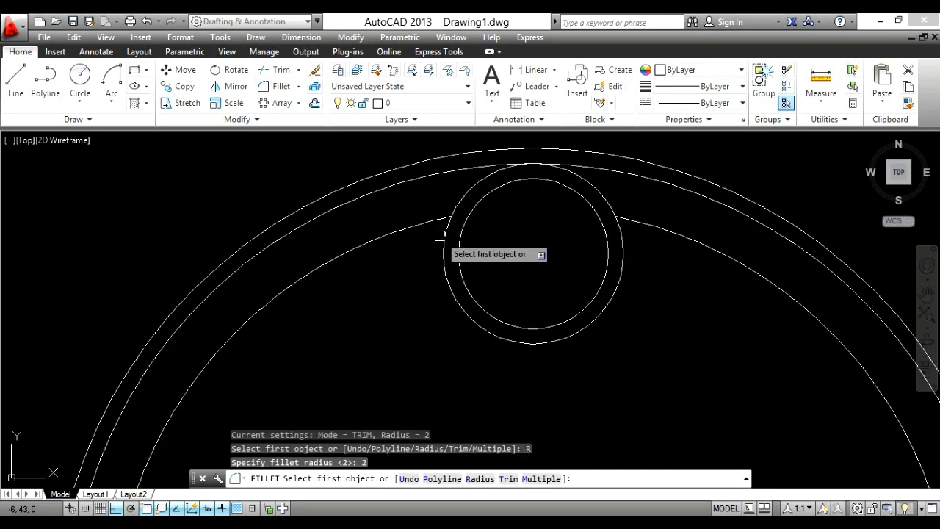
click(439, 235)
click(447, 273)
key(Return)
click(624, 259)
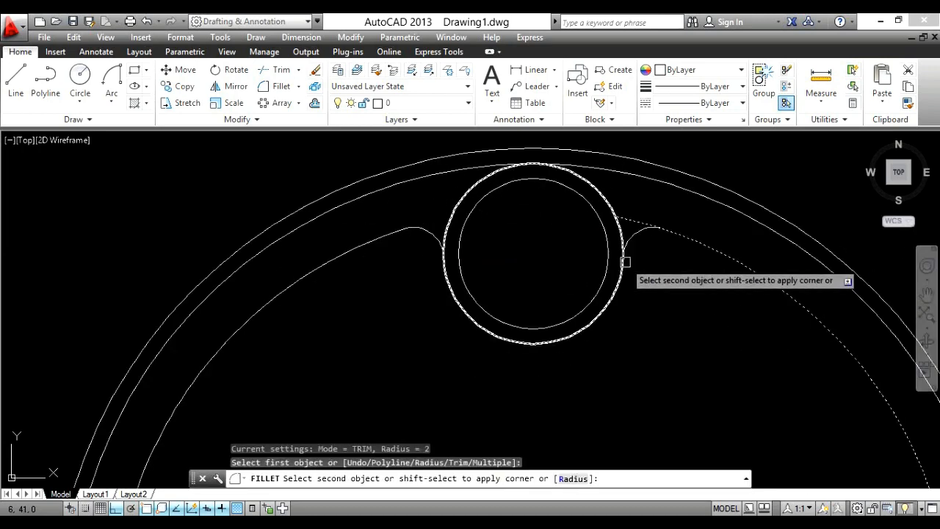
click(625, 262)
Fillet both junctions between the inner arcs and the lower-left radius 6 circle, using radius 2
scroll(640, 218, down, 3)
scroll(522, 350, up, 4)
key(Return)
click(476, 323)
click(523, 335)
scroll(471, 283, down, 2)
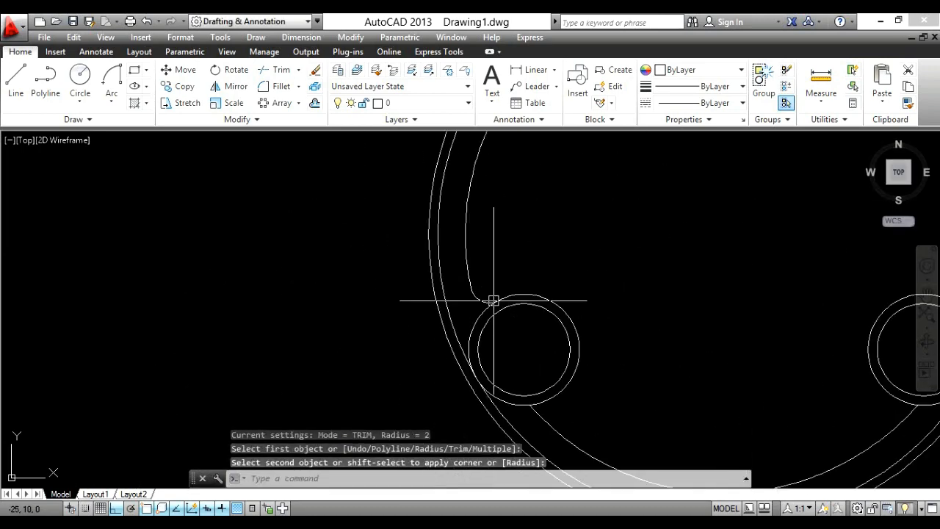
key(Return)
click(544, 417)
scroll(554, 409, up, 5)
click(543, 380)
scroll(492, 393, down, 7)
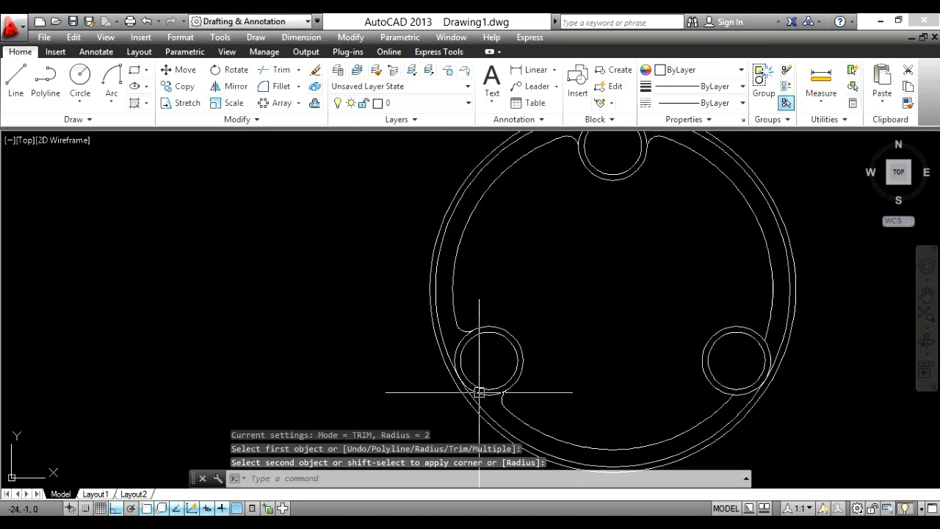
Fillet both junctions between the inner arcs and the lower-right radius 6 circle, using radius 2
scroll(465, 360, down, 2)
scroll(561, 376, up, 5)
key(Return)
click(571, 351)
click(537, 279)
scroll(520, 397, down, 3)
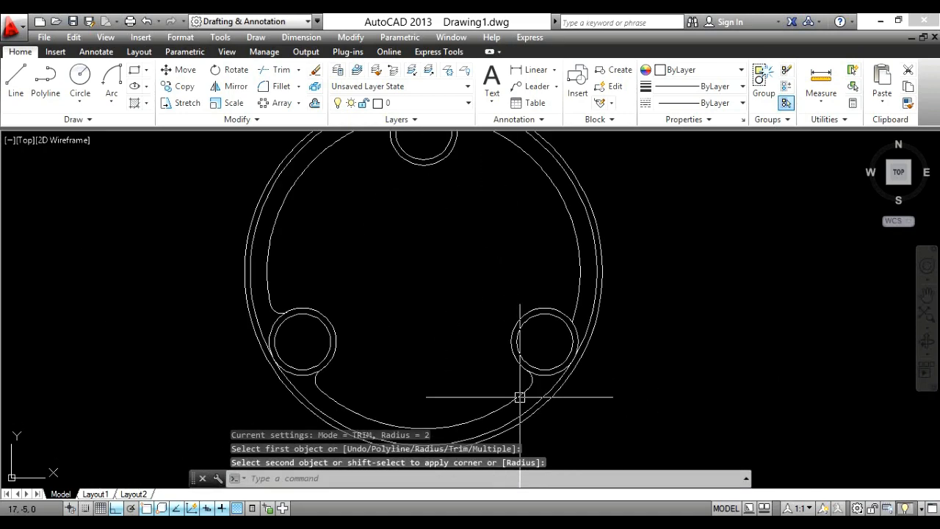
scroll(519, 396, up, 5)
key(Return)
click(533, 335)
click(535, 367)
scroll(584, 351, down, 6)
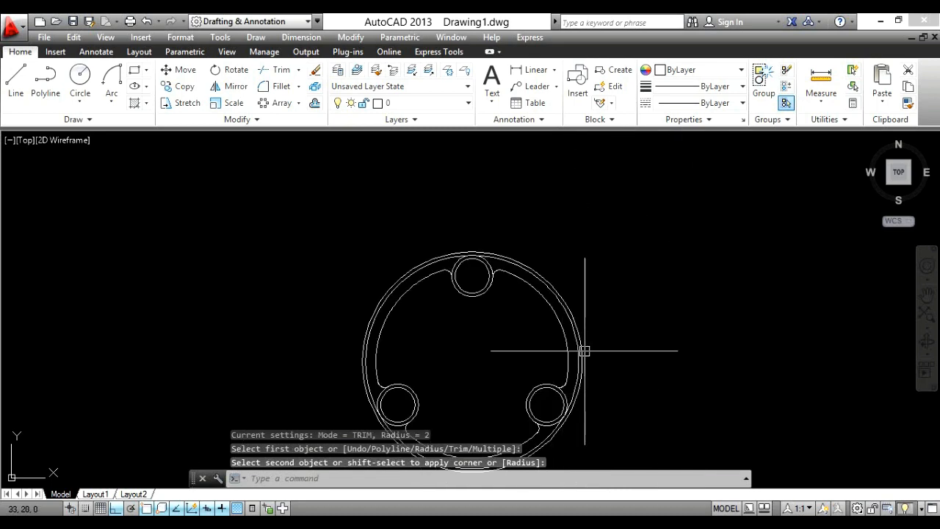
Draw a circle of radius 50 concentric with the large circles
scroll(495, 235, down, 2)
scroll(541, 374, up, 2)
key(Escape)
key(Escape)
text(C)
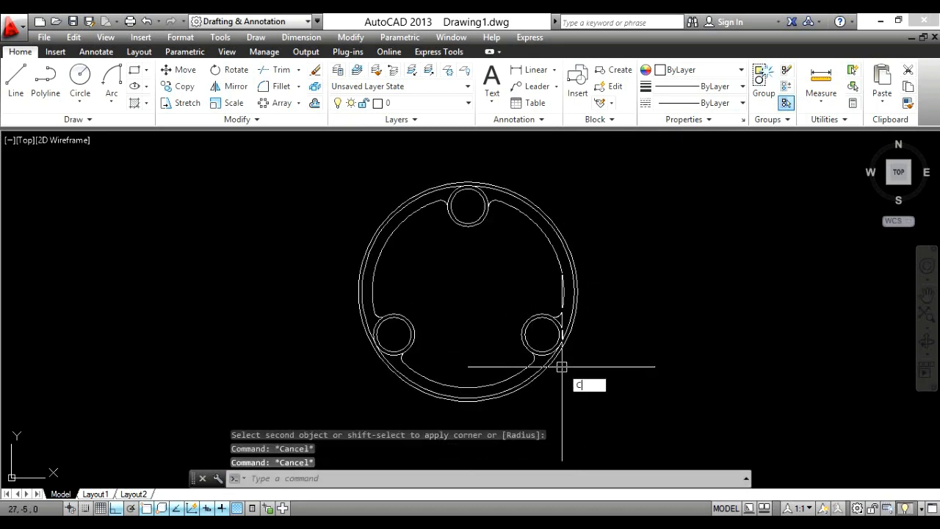
key(Return)
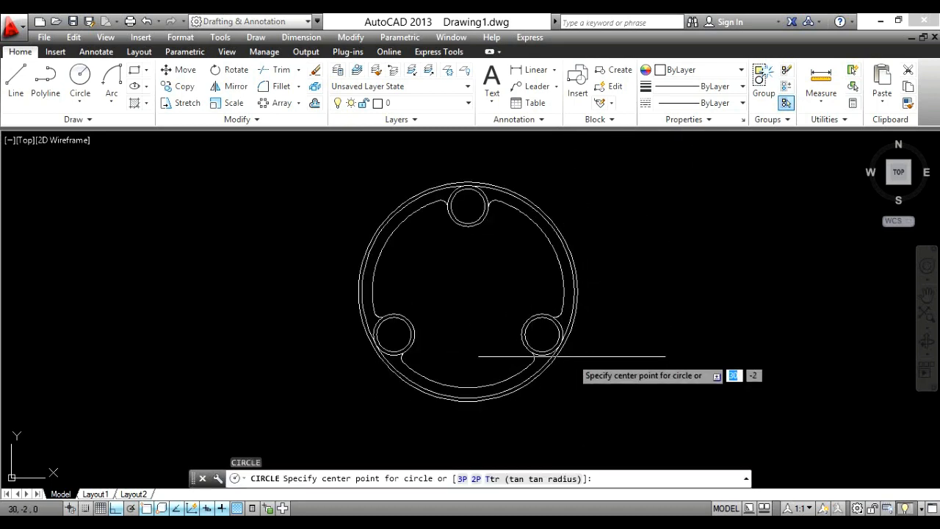
click(468, 291)
key(Return)
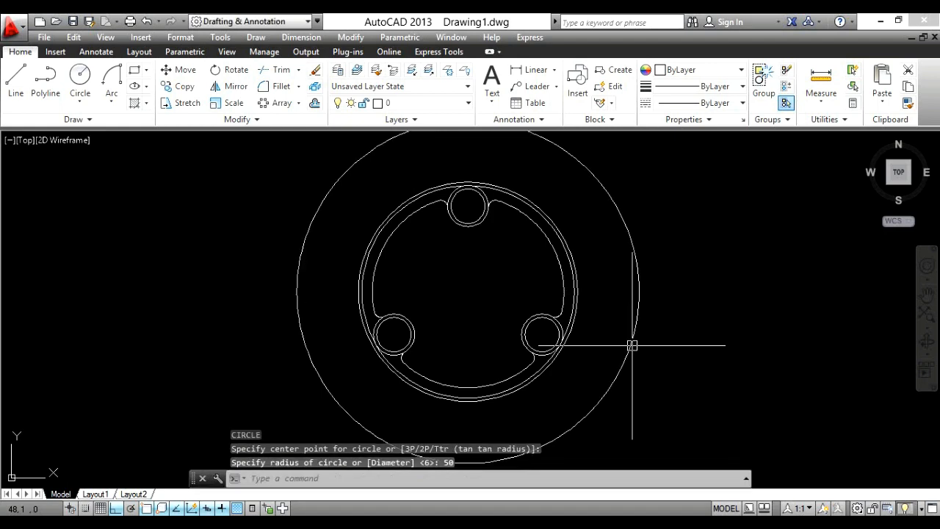
Draw a circle of radius 6 centred on the top quadrant of the radius 50 circle
scroll(594, 381, down, 1)
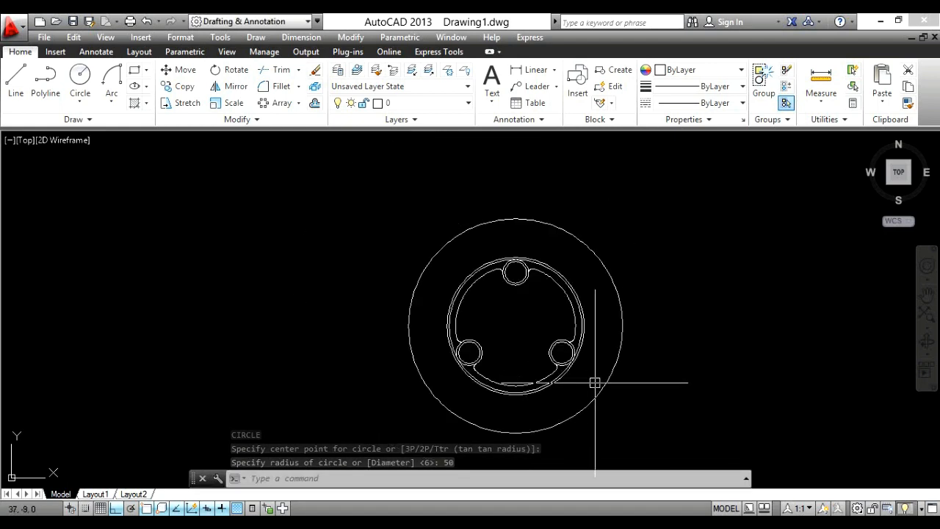
scroll(522, 212, up, 2)
key(Escape)
text(c)
key(Return)
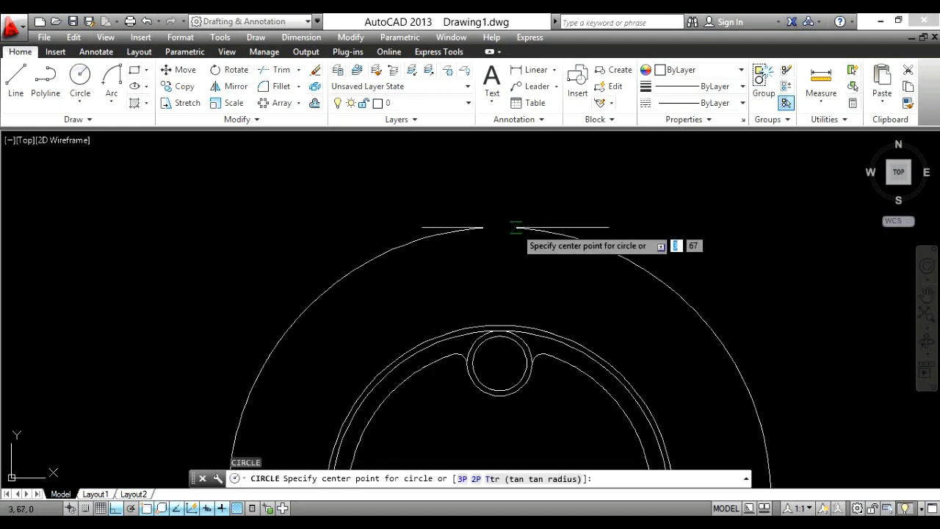
click(499, 227)
click(532, 248)
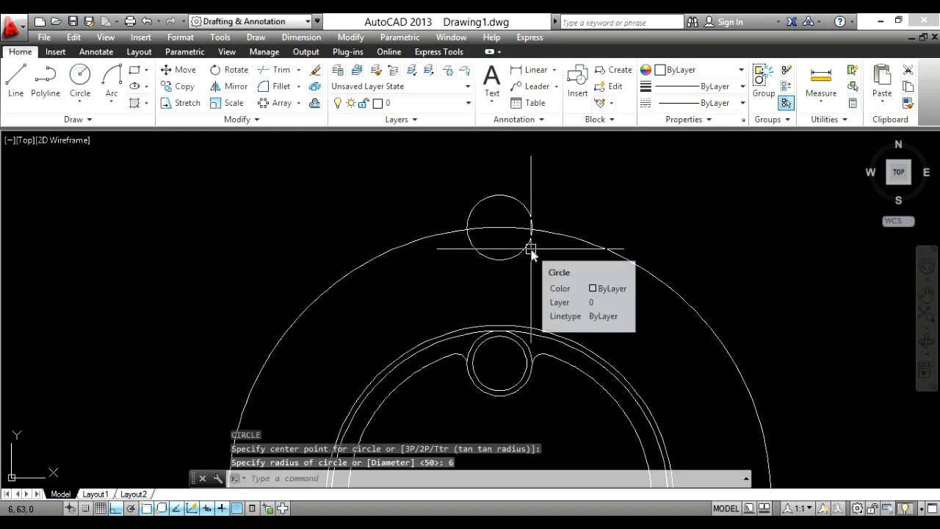
Draw a circle of radius 11 concentric with the radius 6 circle on top of the radius 50 circle
key(Return)
click(499, 227)
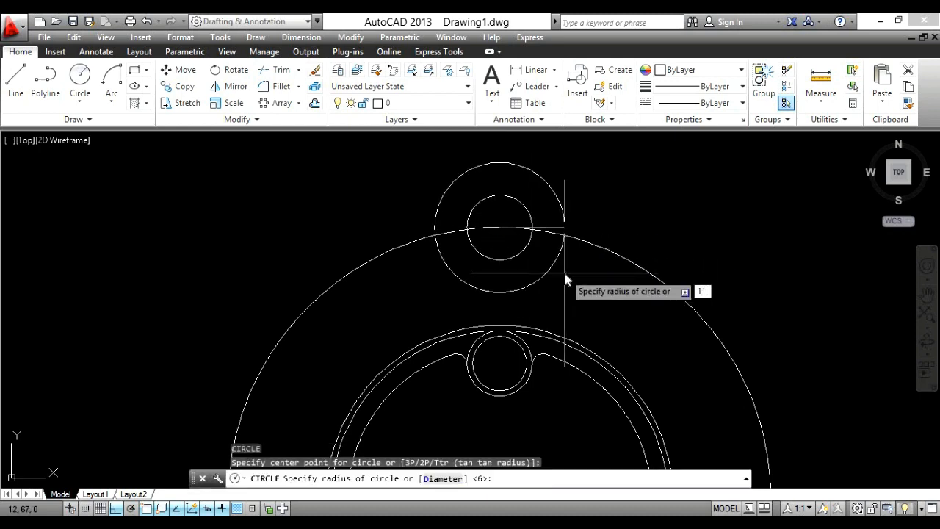
key(Return)
key(Escape)
Trim the part of the radius 11 circle that lies inside the radius 50 circle
text(tr)
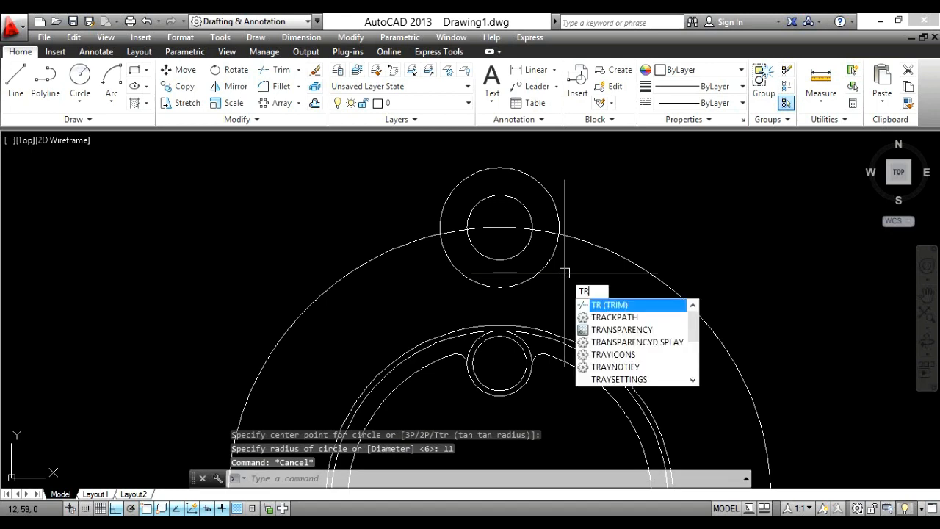
key(Return)
key(Return)
click(559, 252)
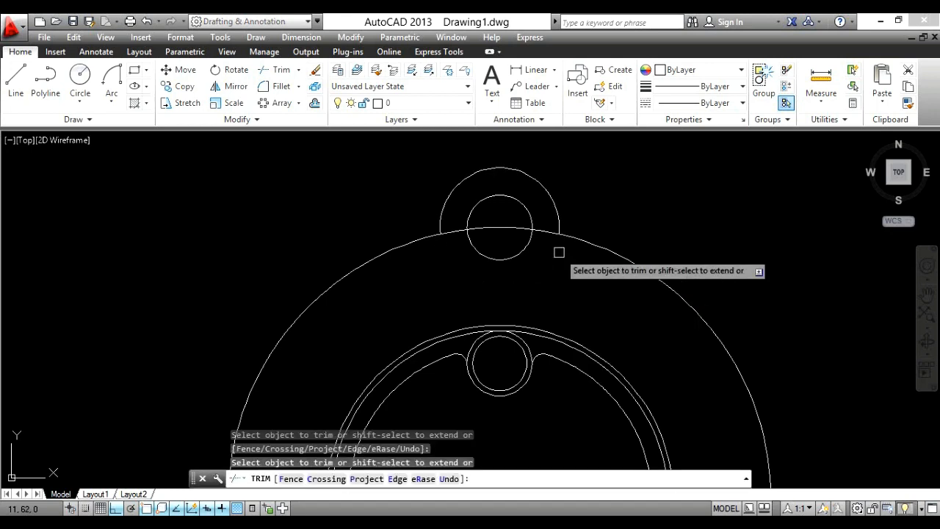
key(Escape)
scroll(510, 234, down, 2)
click(540, 194)
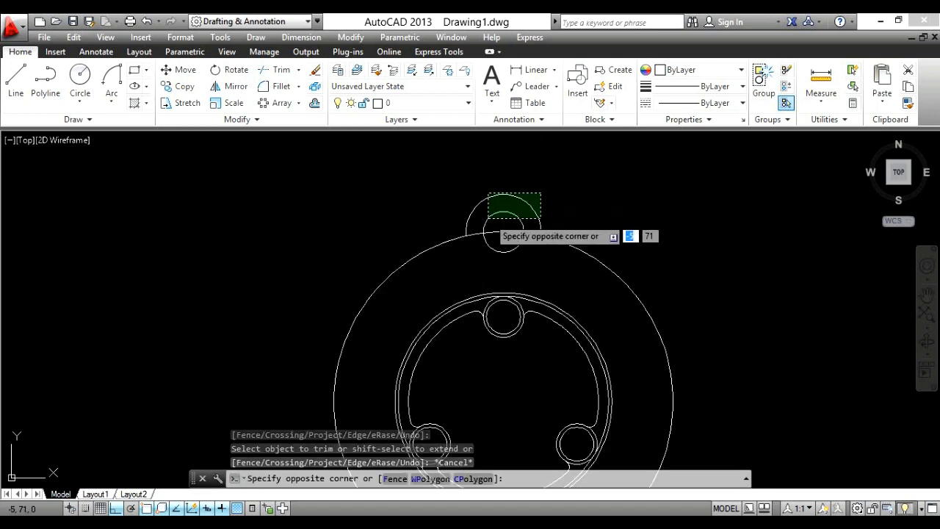
key(Escape)
Create a polar array of the radius 11 arc and its radius 6 hole with 8 items around the part's centre
click(298, 103)
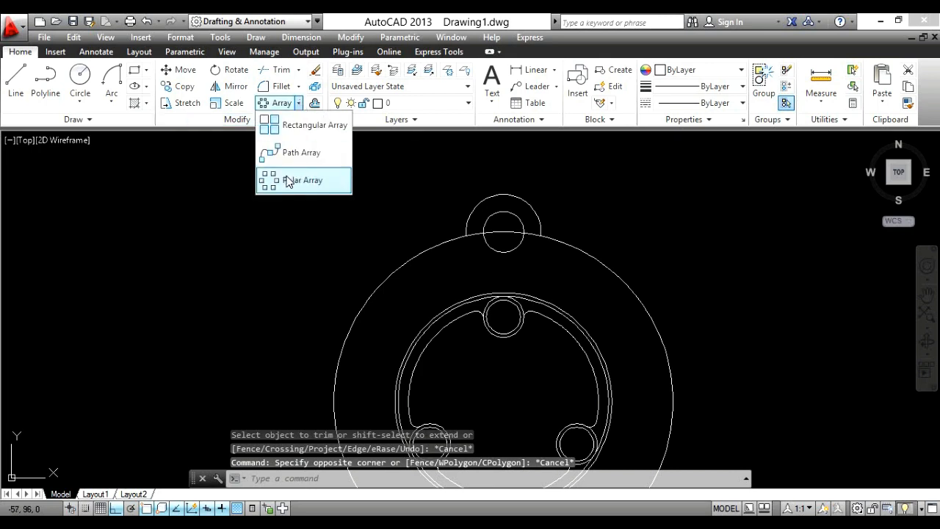
click(287, 182)
click(529, 185)
click(484, 221)
scroll(443, 178, down, 2)
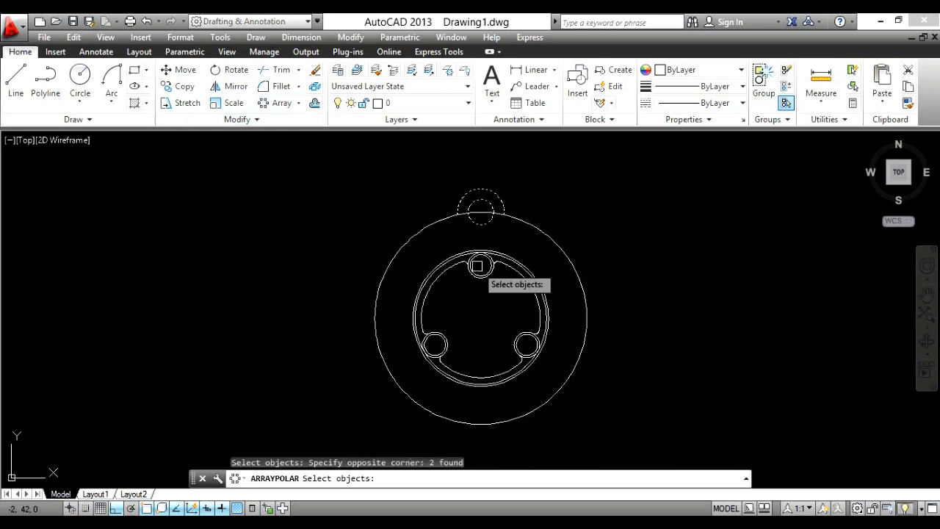
key(Return)
click(480, 319)
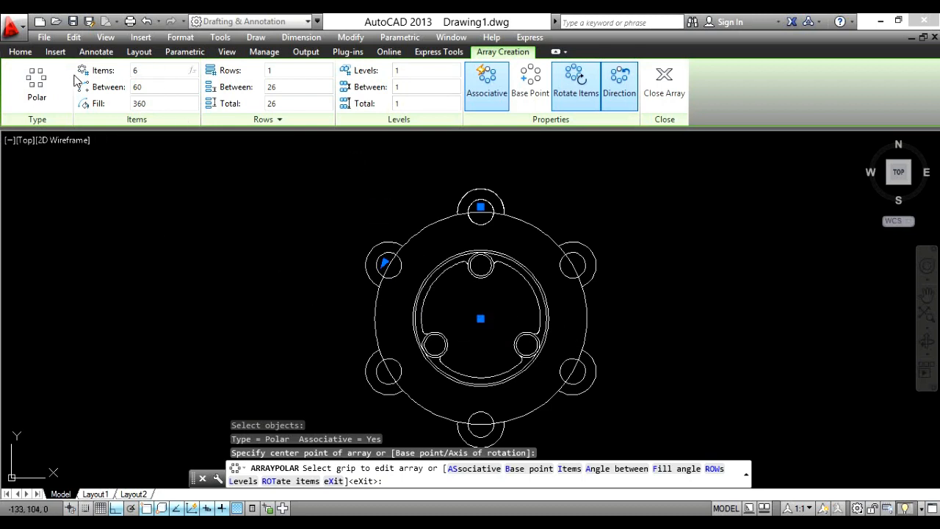
text(8)
key(Return)
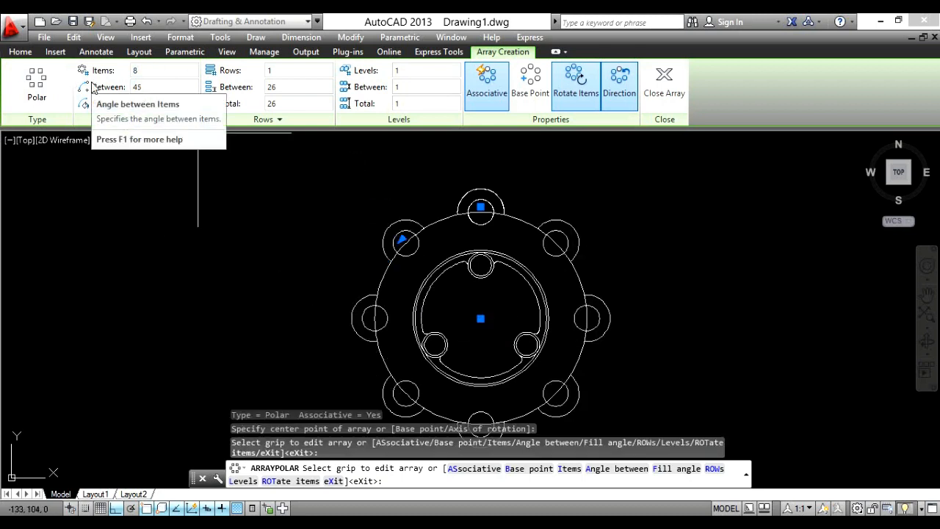
key(Return)
key(Escape)
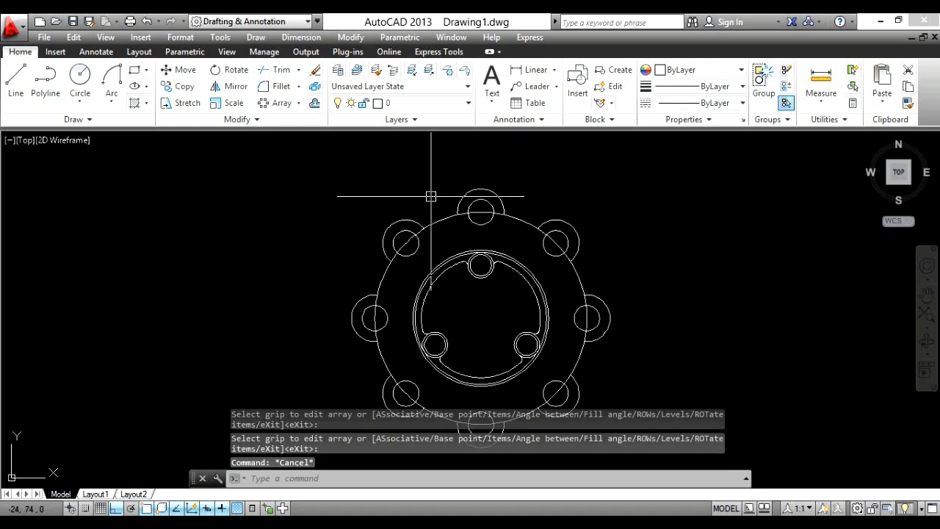
Explode the polar array of outer lobes and holes, selecting the whole drawing
scroll(420, 187, down, 2)
key(Escape)
key(Escape)
scroll(408, 202, down, 2)
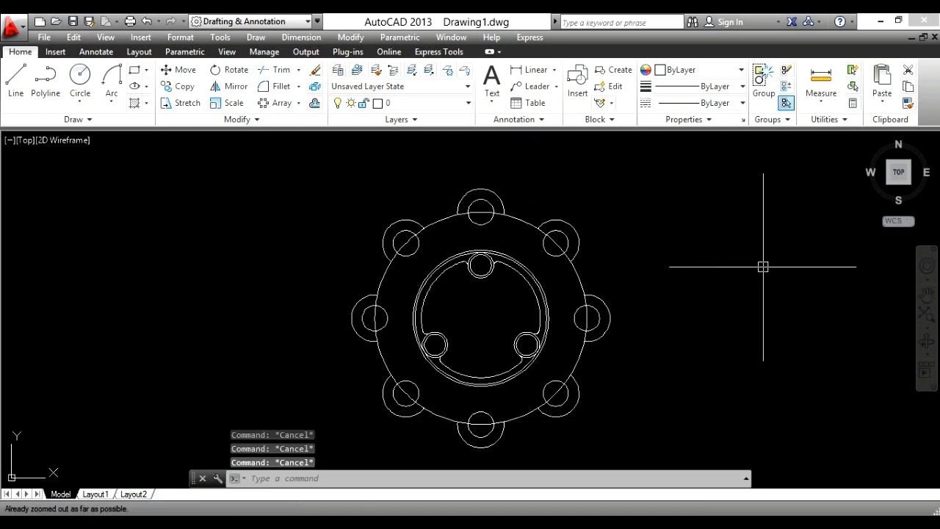
text(x)
key(Return)
click(708, 160)
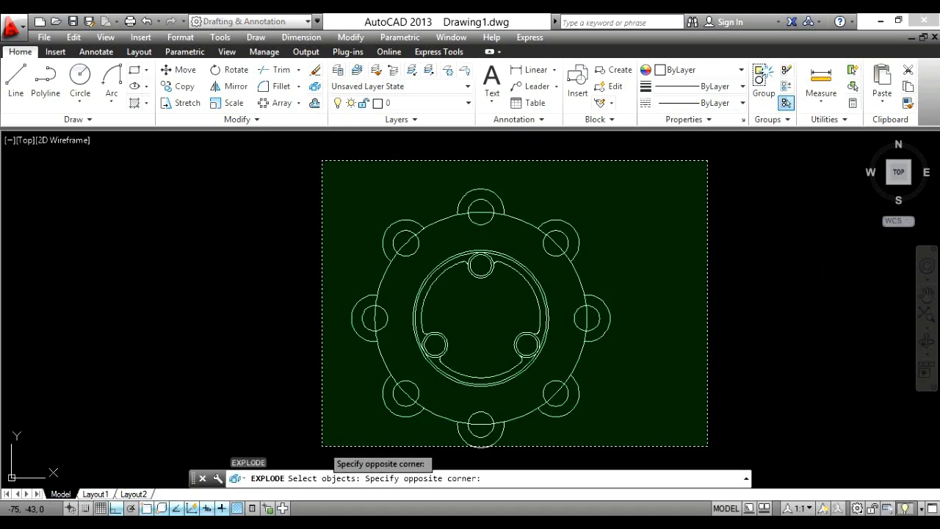
click(288, 477)
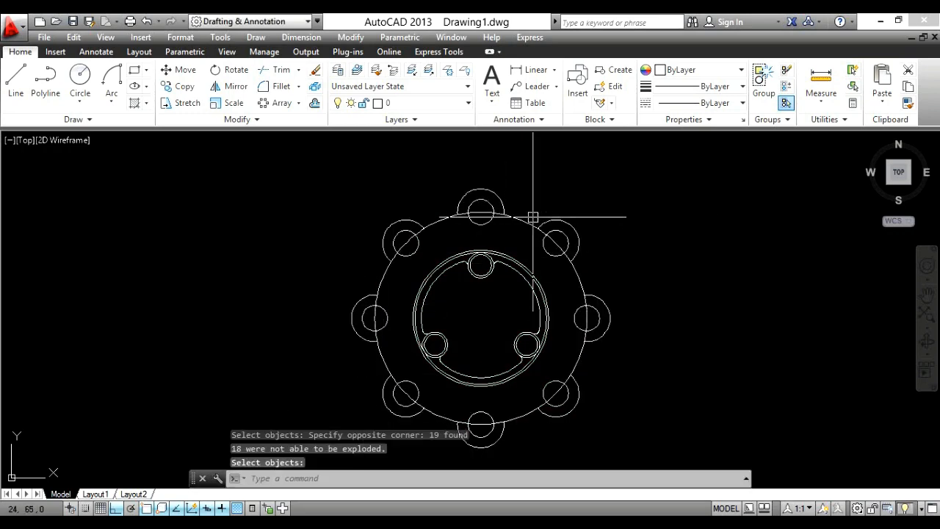
Draw a start-end-radius arc of radius 11 from the top lobe's right end to the near end of the upper-right lobe
scroll(533, 217, up, 3)
key(Escape)
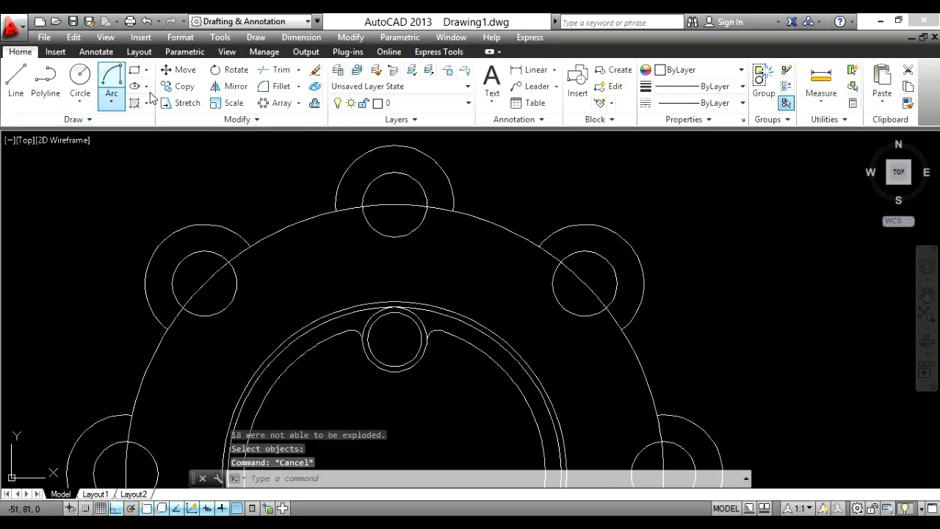
click(111, 99)
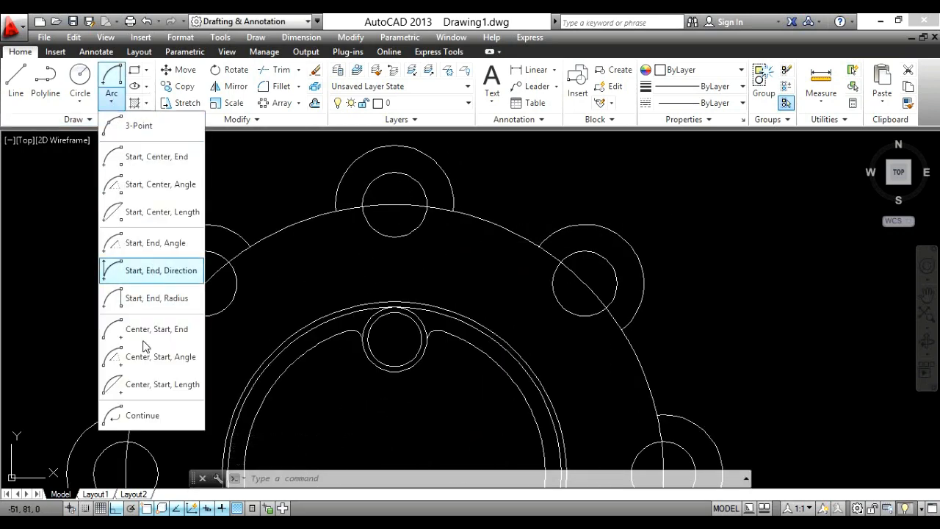
click(175, 299)
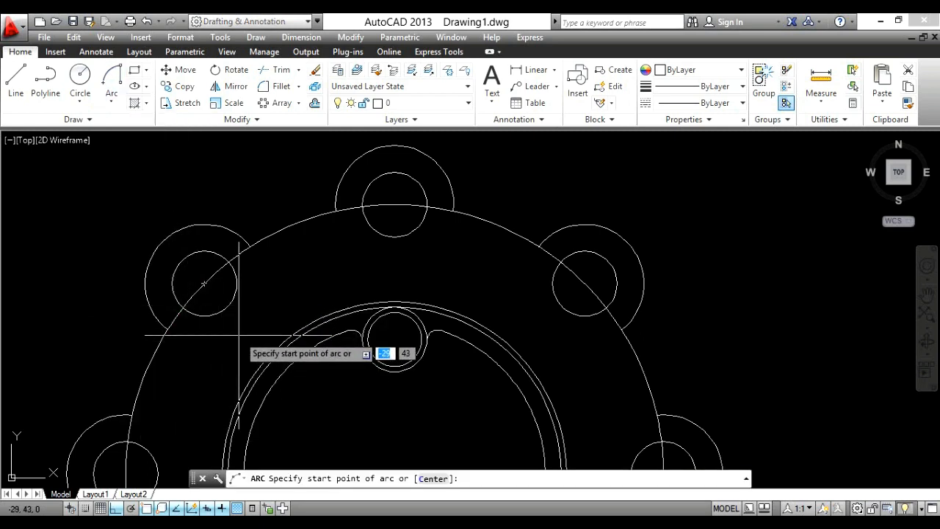
click(453, 208)
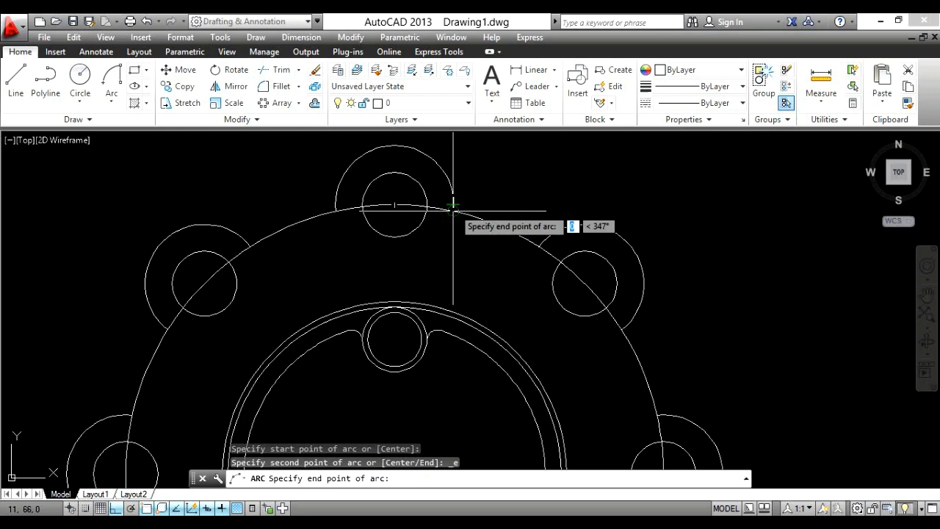
click(539, 246)
text(11)
key(Return)
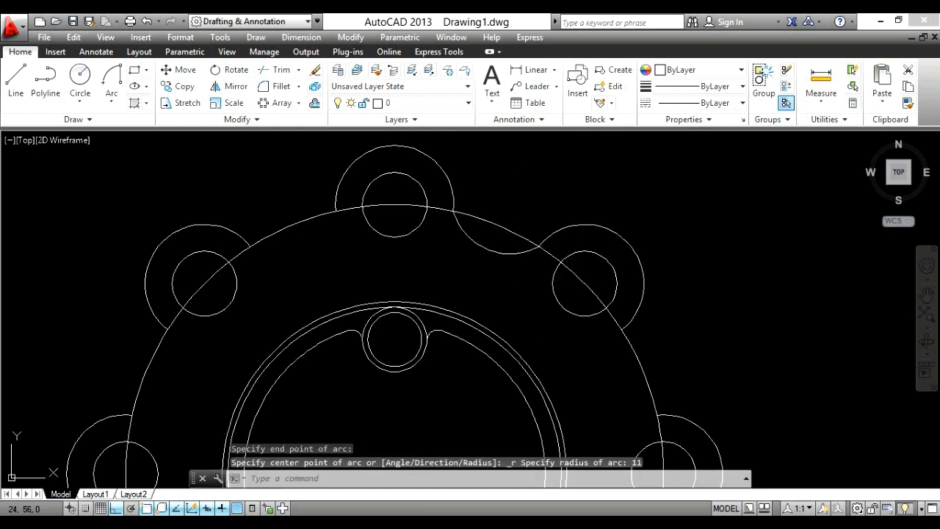
key(Escape)
Create a polar array of the concave radius 11 arc with 8 items around the part's centre
click(299, 104)
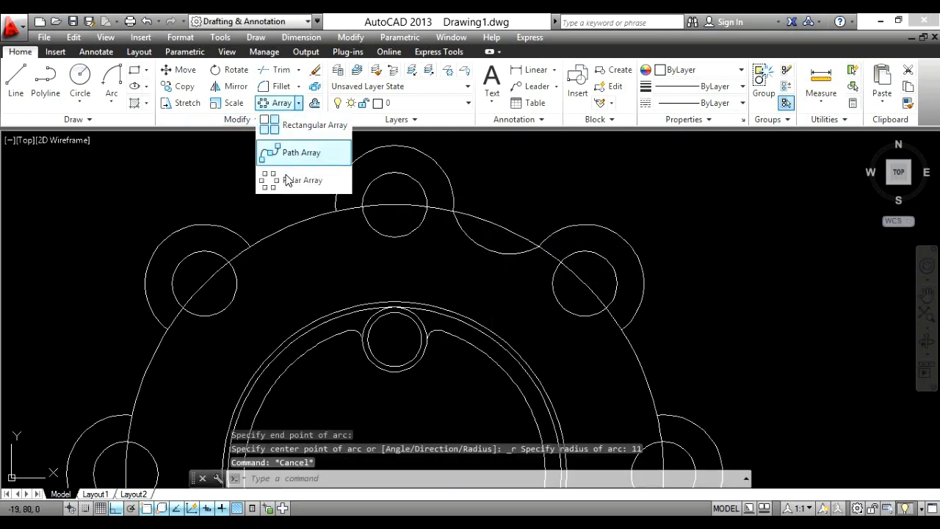
click(264, 180)
scroll(518, 242, down, 3)
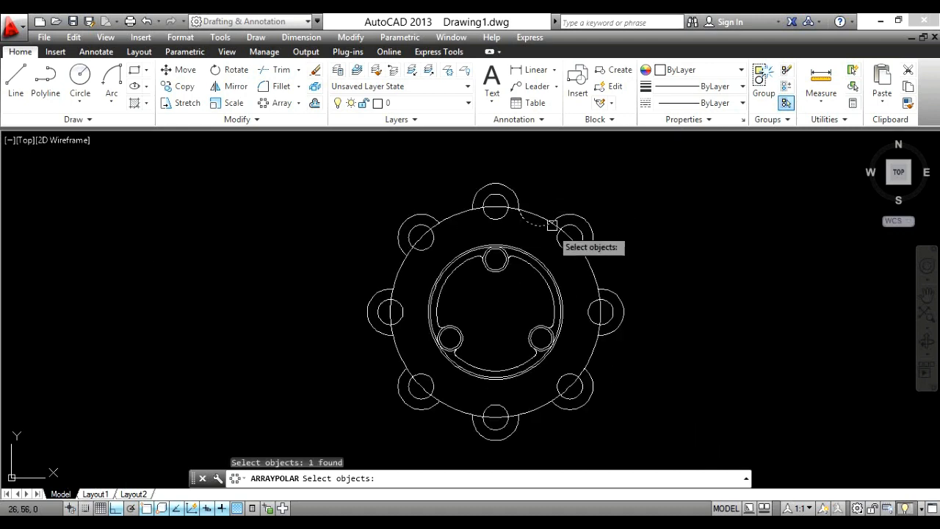
key(Return)
click(495, 311)
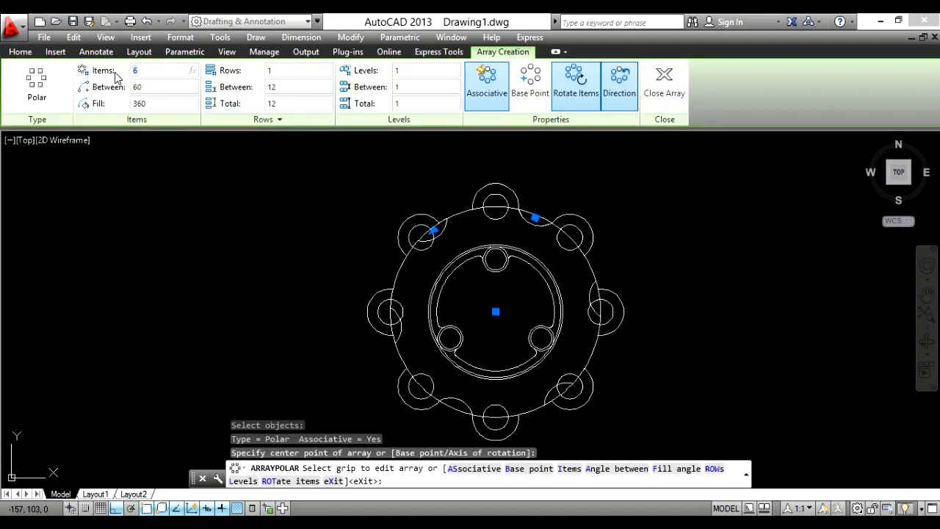
key(Return)
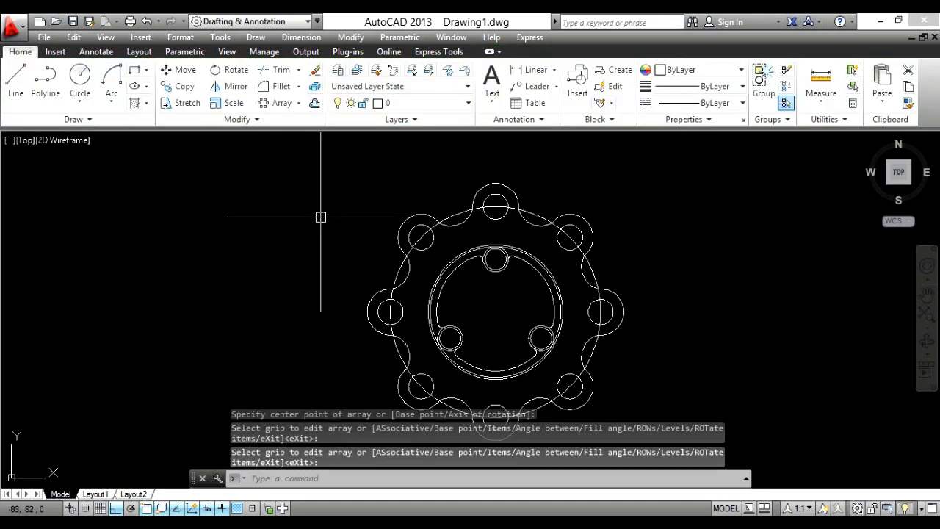
scroll(321, 224, down, 1)
key(Escape)
Explode the polar array of concave arcs, selecting the whole drawing
middle_drag(584, 299, 582, 296)
text(x)
key(Return)
click(620, 164)
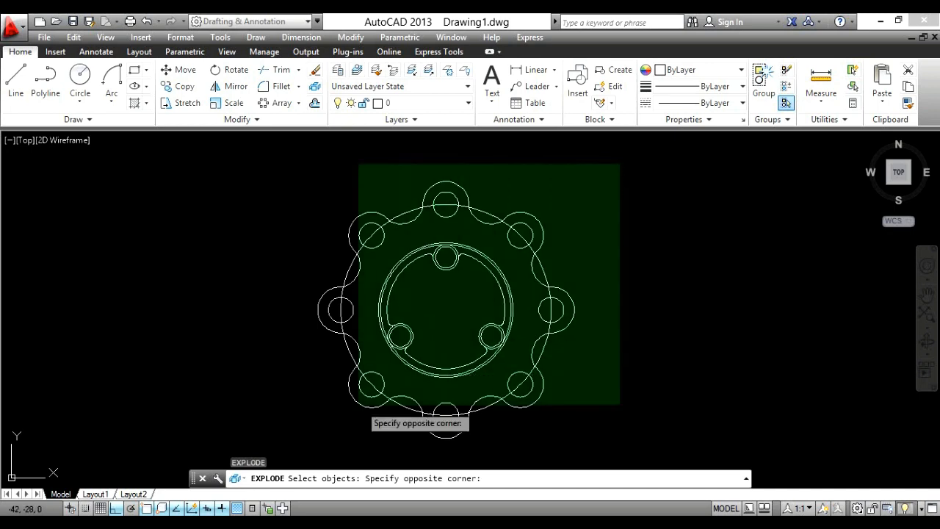
click(280, 455)
key(Return)
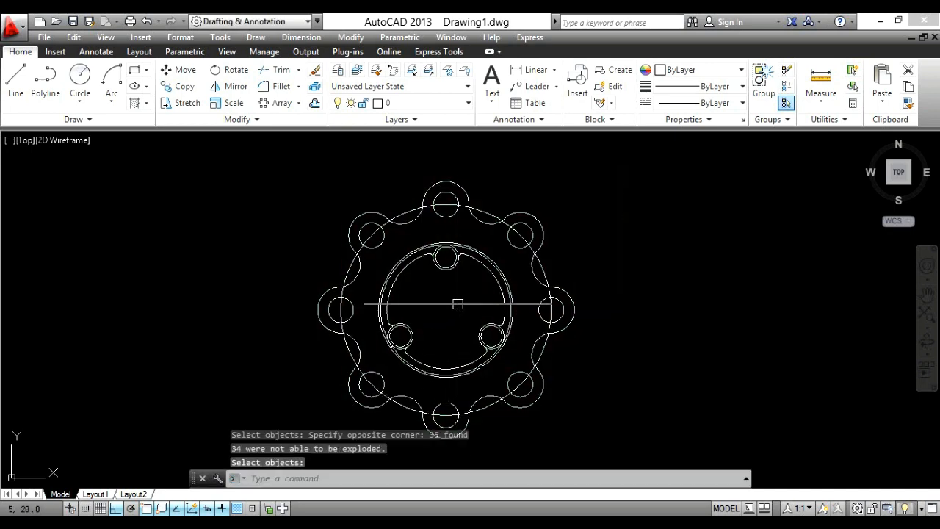
key(Escape)
Change the linetype of the radius 50 circle to PHANTOM2
click(487, 209)
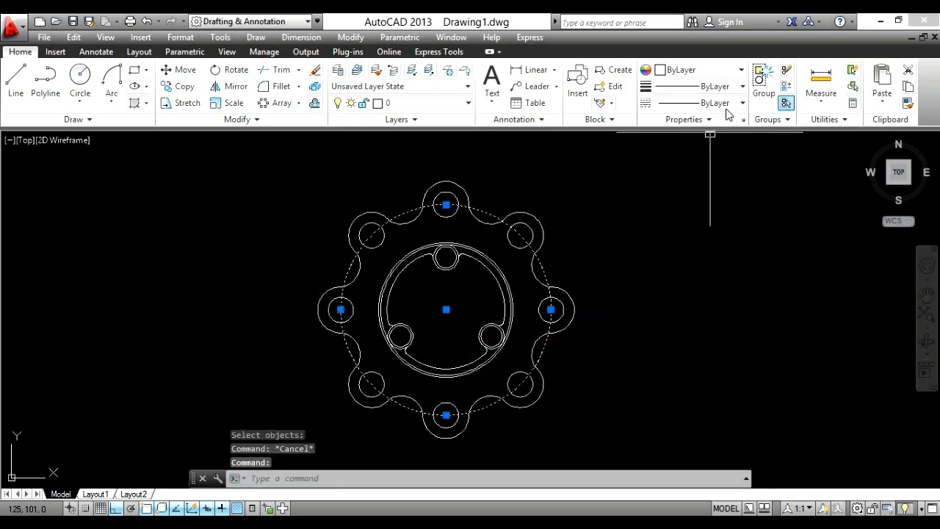
click(697, 86)
click(709, 167)
key(Escape)
scroll(523, 257, up, 6)
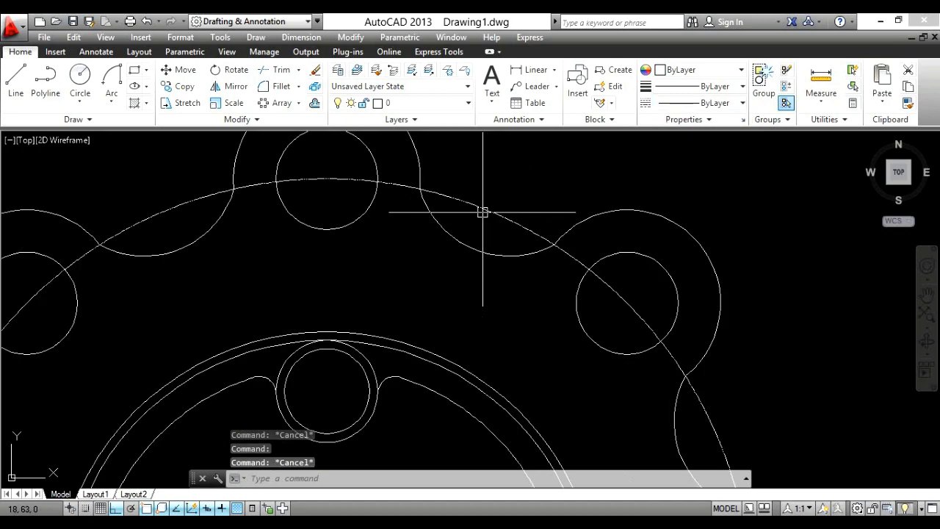
scroll(543, 250, down, 6)
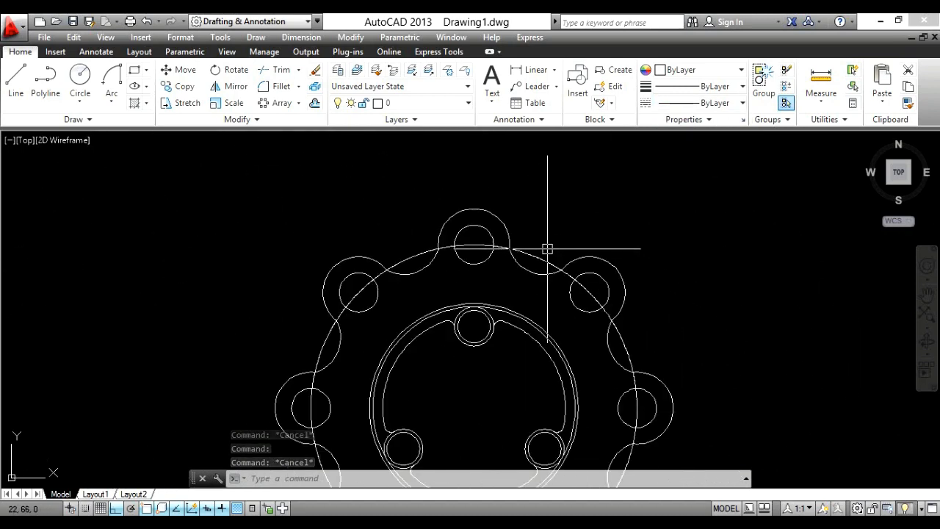
Set the global linetype scale factor to 30 in the Linetype Manager
click(698, 102)
click(702, 197)
click(446, 258)
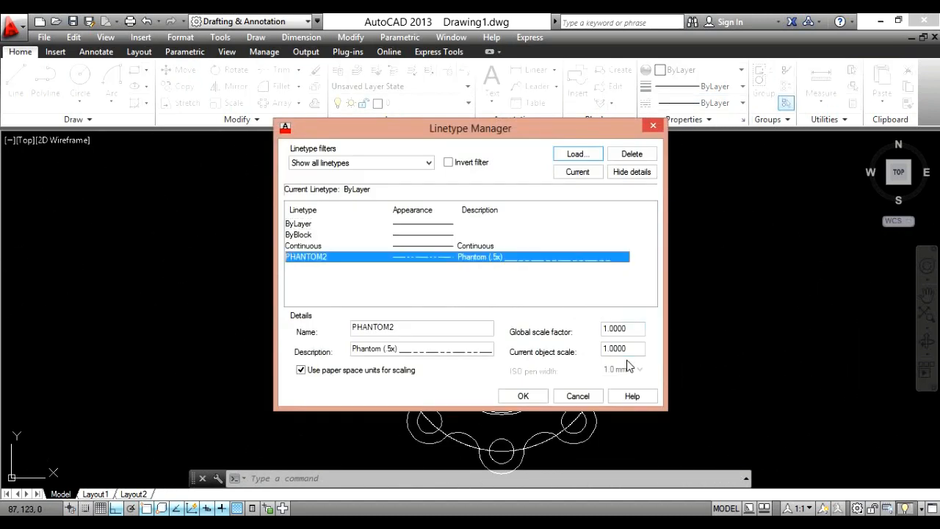
text(30)
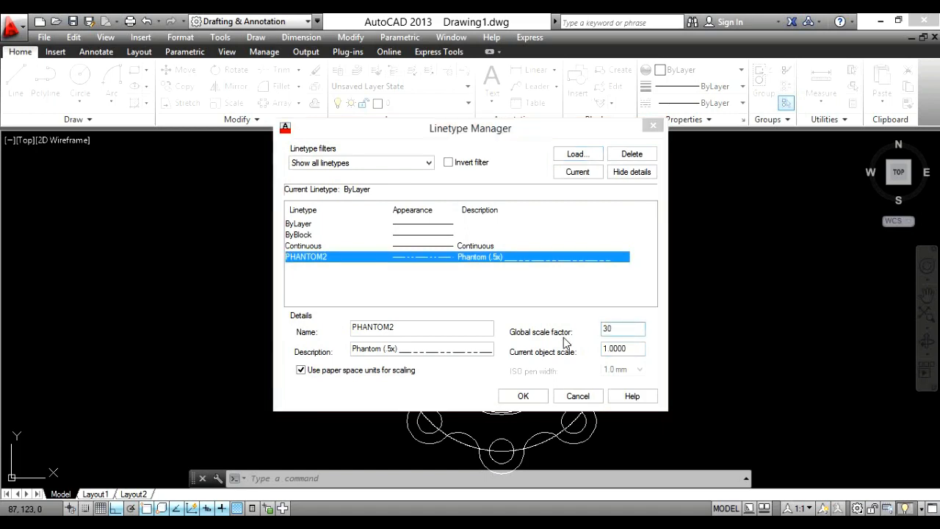
key(Return)
click(471, 359)
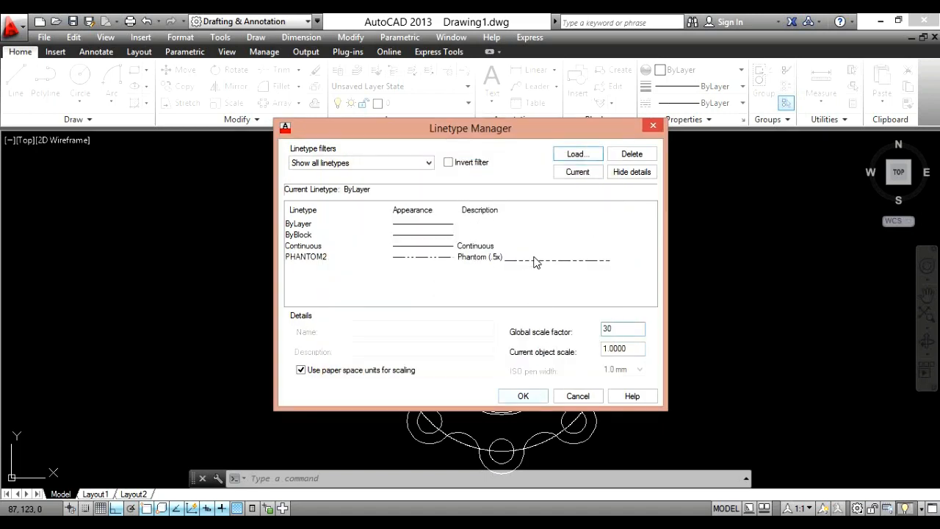
click(536, 258)
click(535, 397)
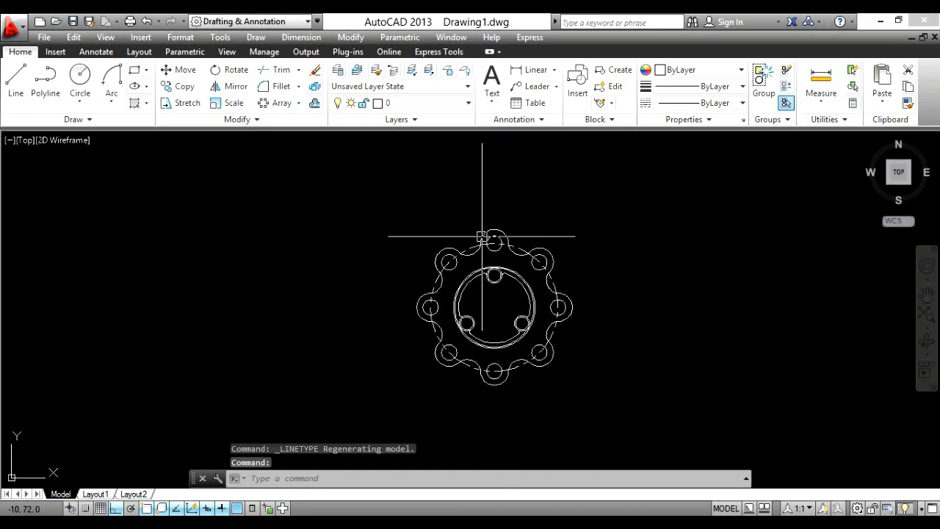
Change the colour of the radius 50 phantom circle to green
key(Escape)
click(514, 244)
scroll(521, 243, up, 5)
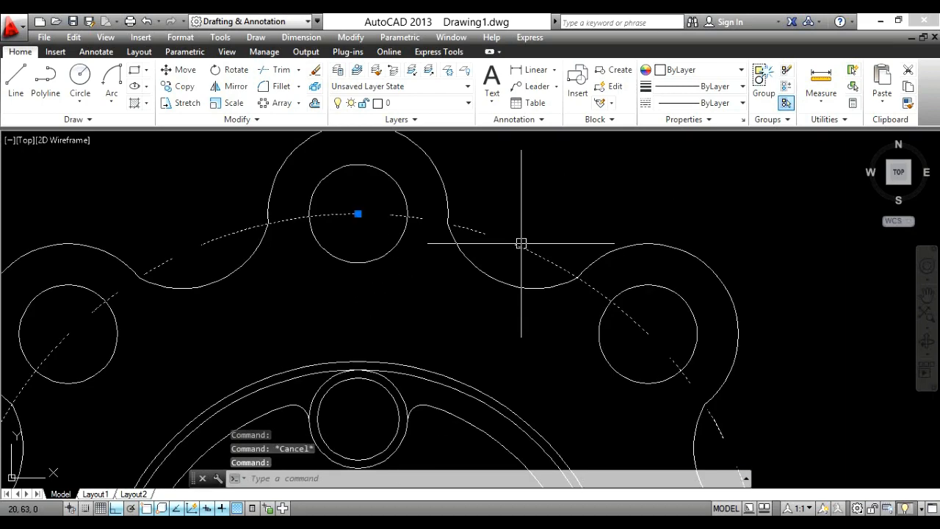
click(719, 70)
click(676, 154)
key(Escape)
scroll(579, 204, down, 5)
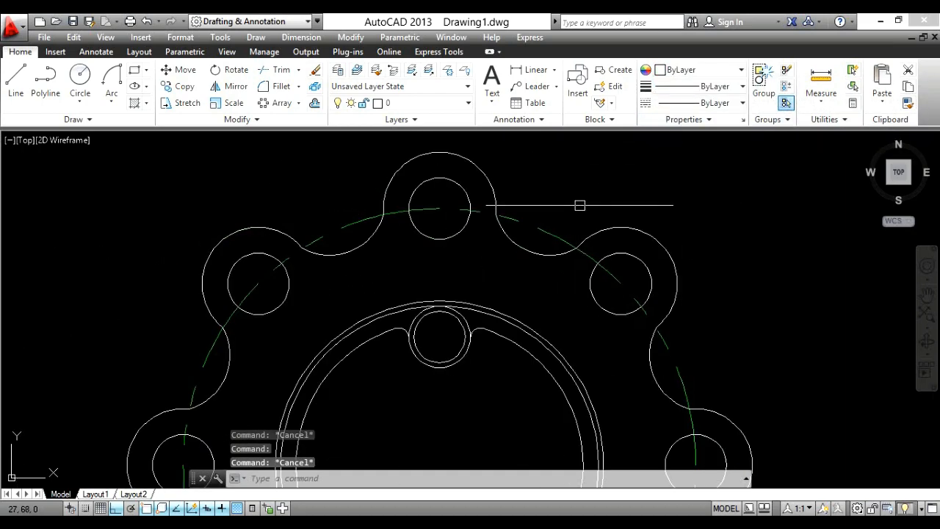
Try a radius dimension on the outer arc of the upper-left lobe, then erase it
click(301, 37)
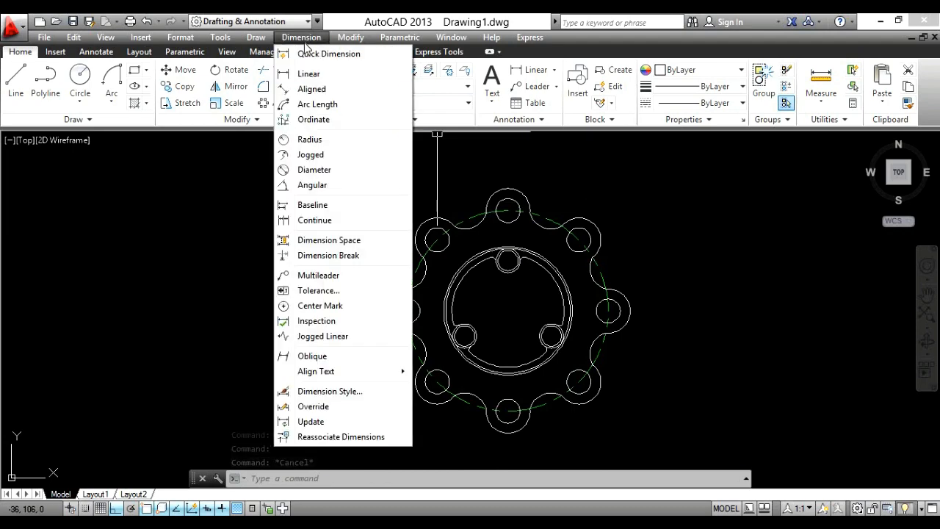
click(310, 139)
scroll(402, 233, up, 4)
click(403, 233)
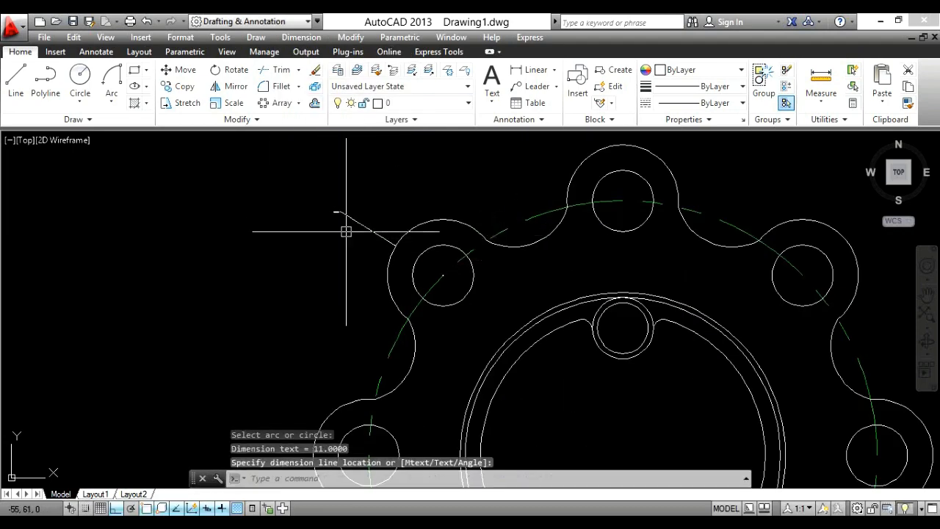
scroll(330, 210, up, 6)
scroll(358, 274, down, 2)
scroll(363, 228, down, 8)
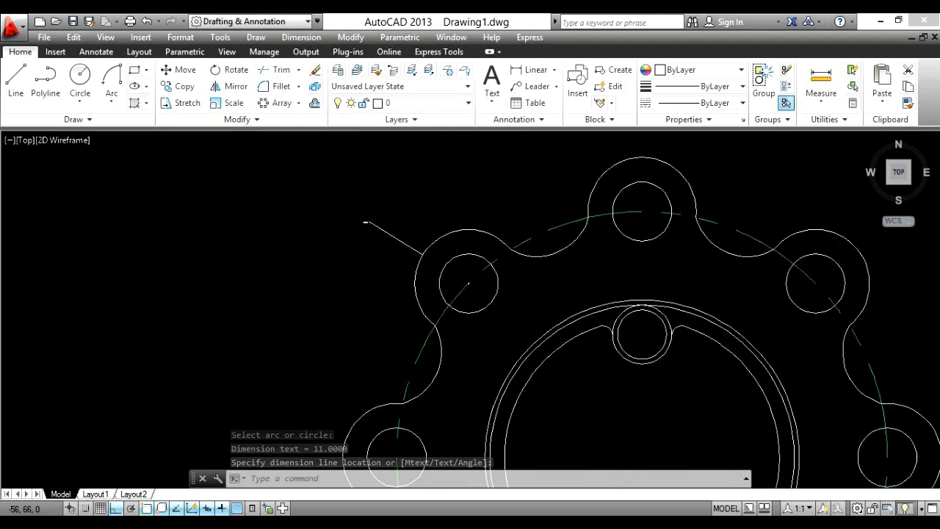
click(385, 204)
click(348, 229)
key(Delete)
scroll(376, 237, down, 2)
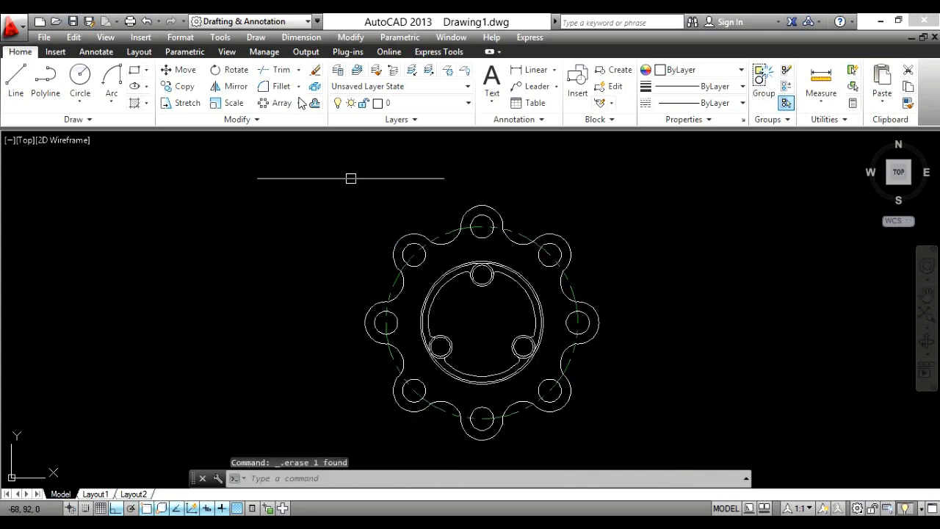
Modify the Standard dimension style with text height 5, text placed above the line, ISO standard text alignment and arrow size 5
text(d)
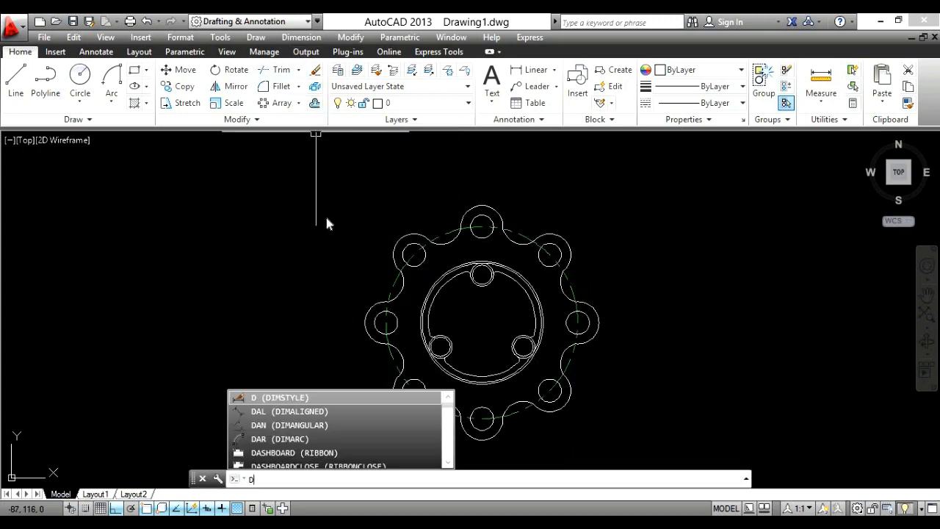
key(Return)
click(615, 241)
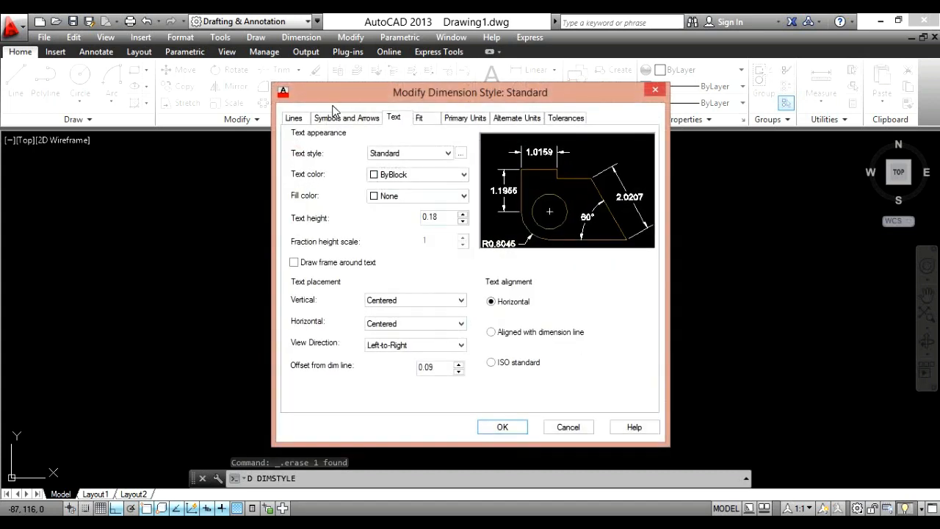
click(400, 300)
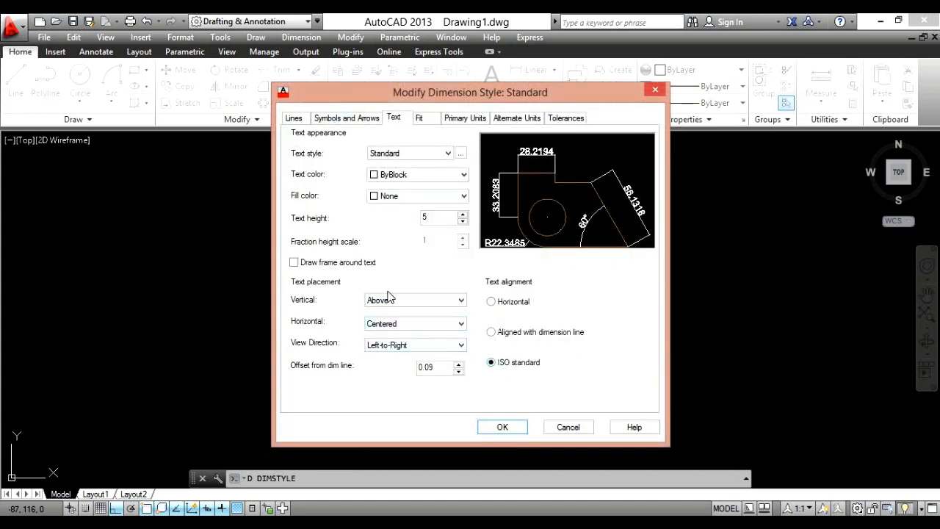
click(363, 118)
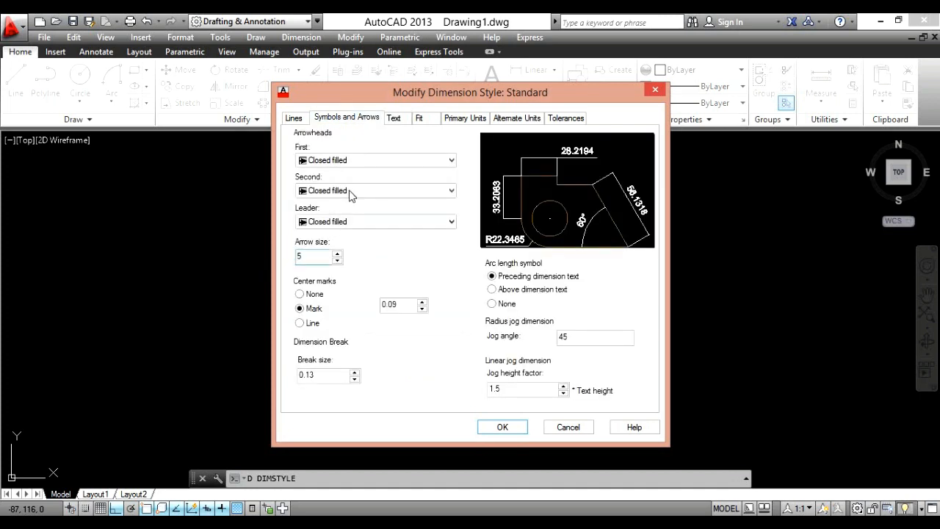
click(427, 119)
Set the Standard dimension style's linear precision to 0 and close the Dimension Style Manager
click(456, 119)
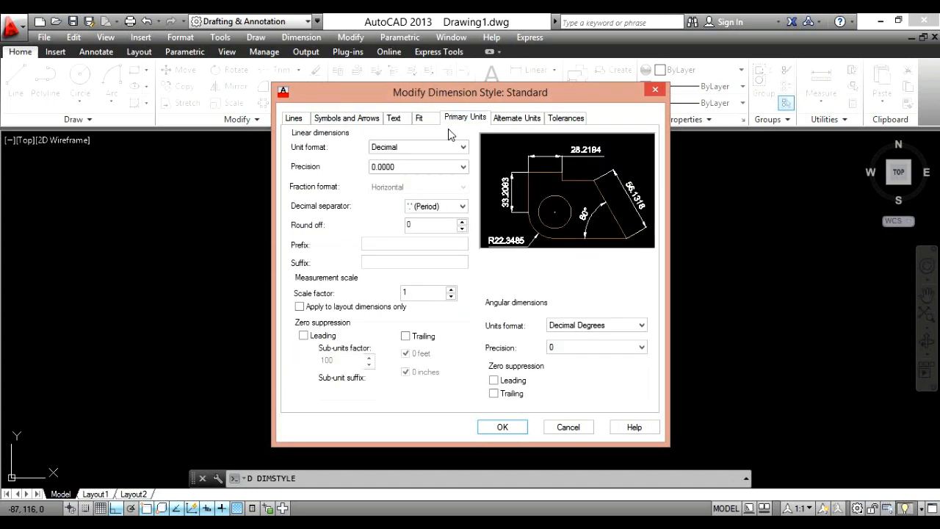
click(427, 166)
click(394, 178)
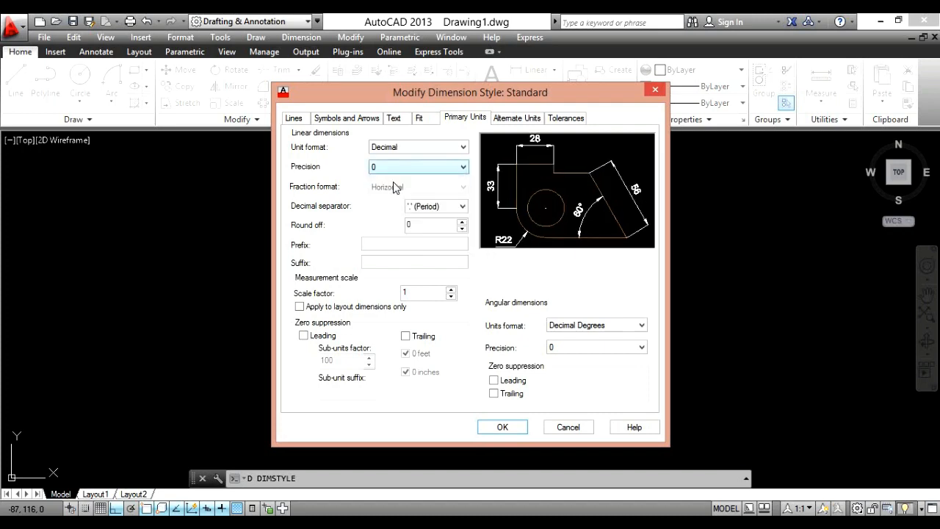
click(522, 119)
click(564, 118)
click(502, 427)
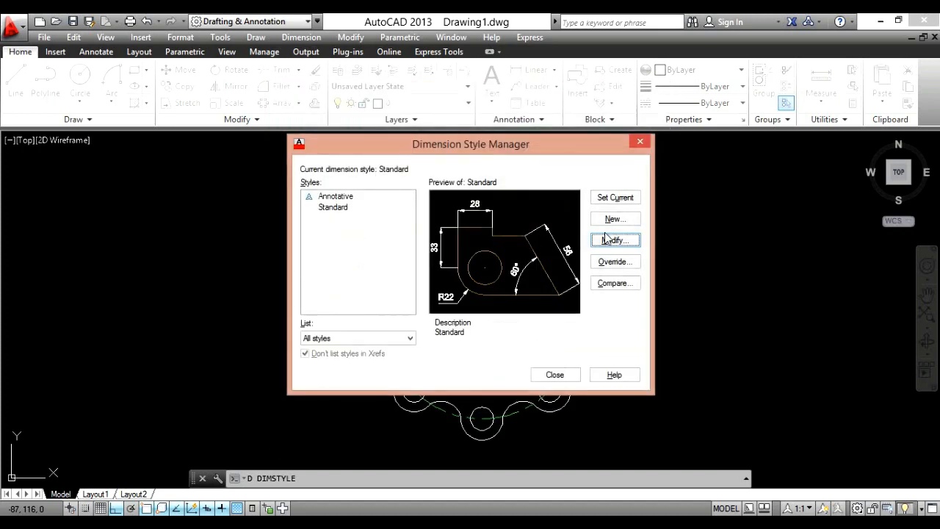
click(555, 376)
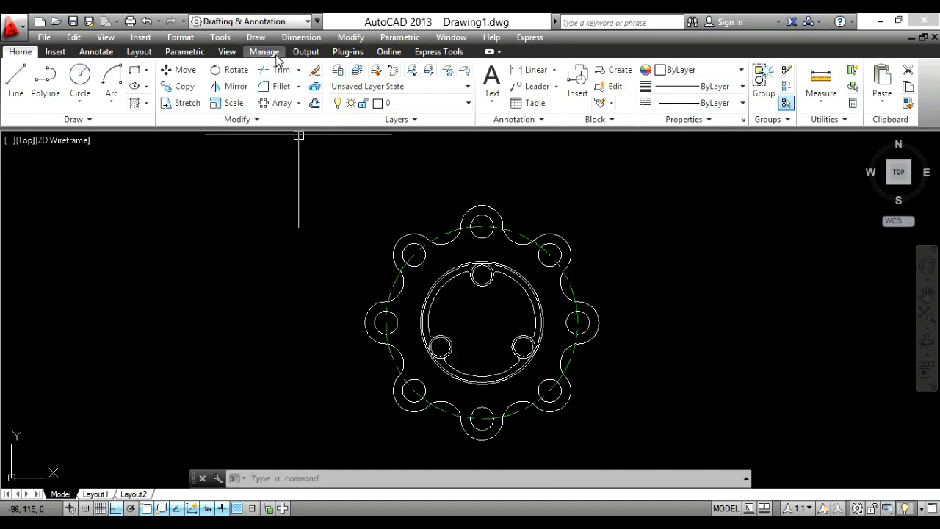
Add radius dimensions to the topmost lobe's outer arc and to the hole inside it
click(301, 37)
click(314, 140)
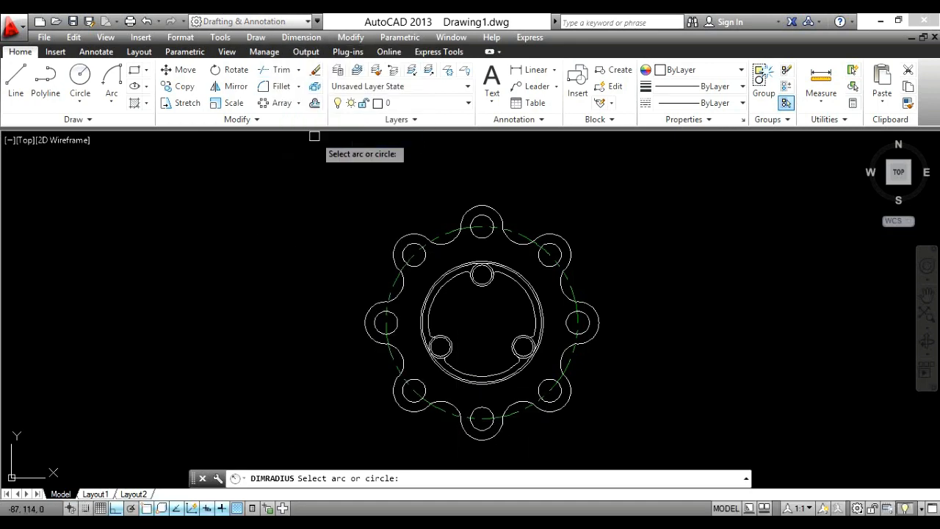
click(471, 209)
click(446, 192)
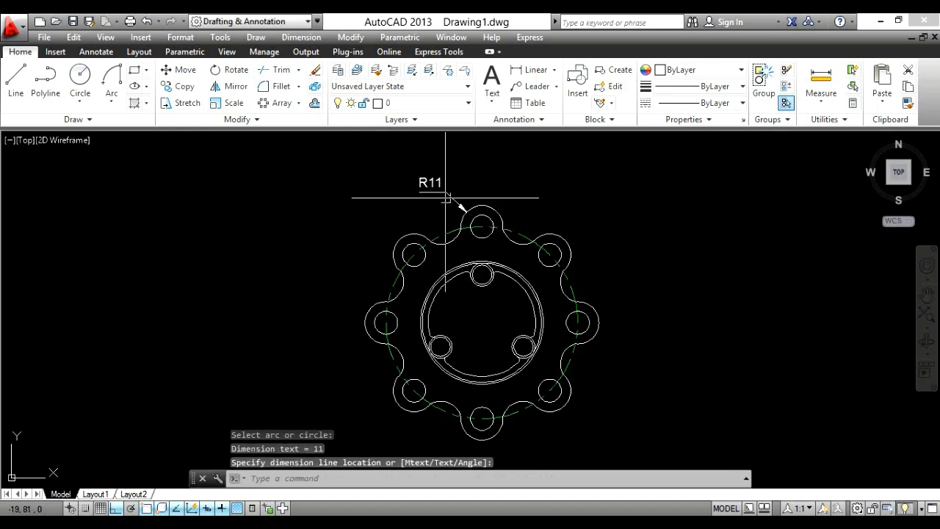
key(Return)
click(488, 216)
click(512, 200)
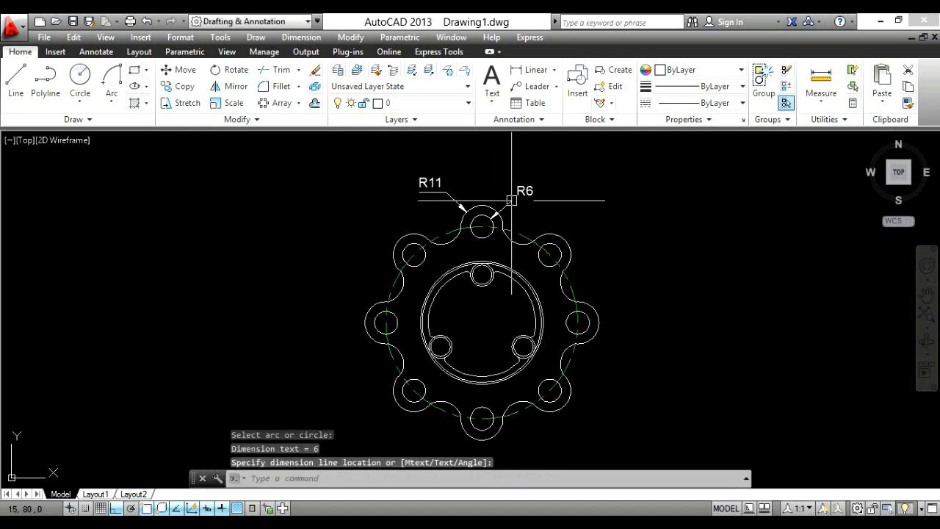
Add radius dimensions to the green pitch circle and to the inner arc above the lower-right boss
key(Return)
click(578, 295)
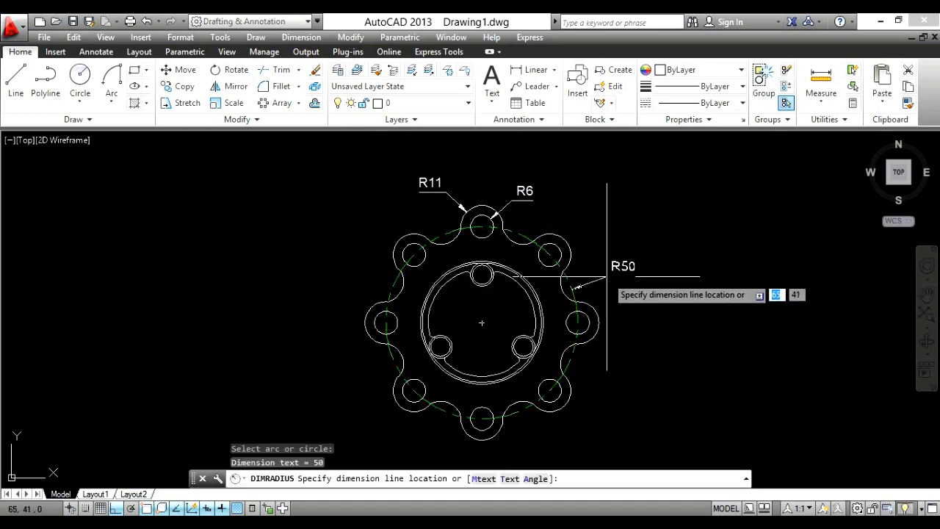
key(Return)
scroll(542, 325, up, 2)
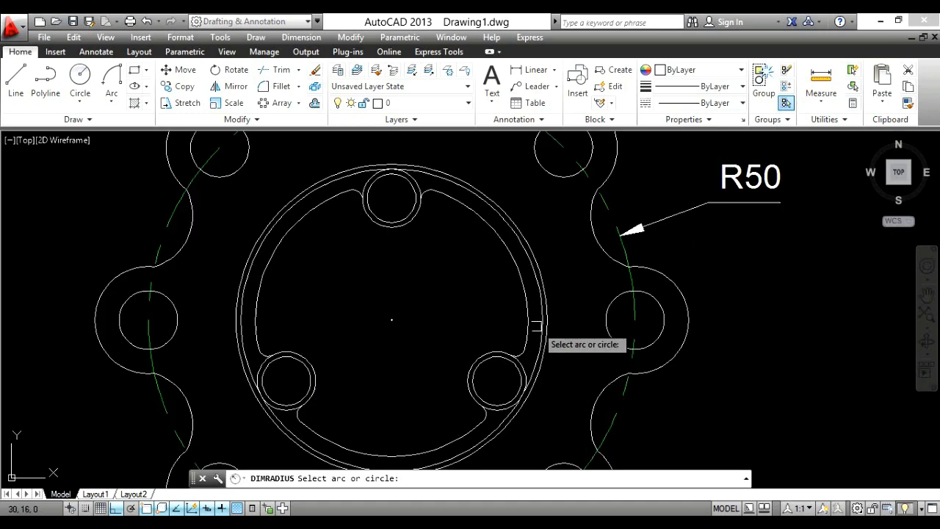
click(526, 328)
scroll(524, 329, down, 3)
click(570, 348)
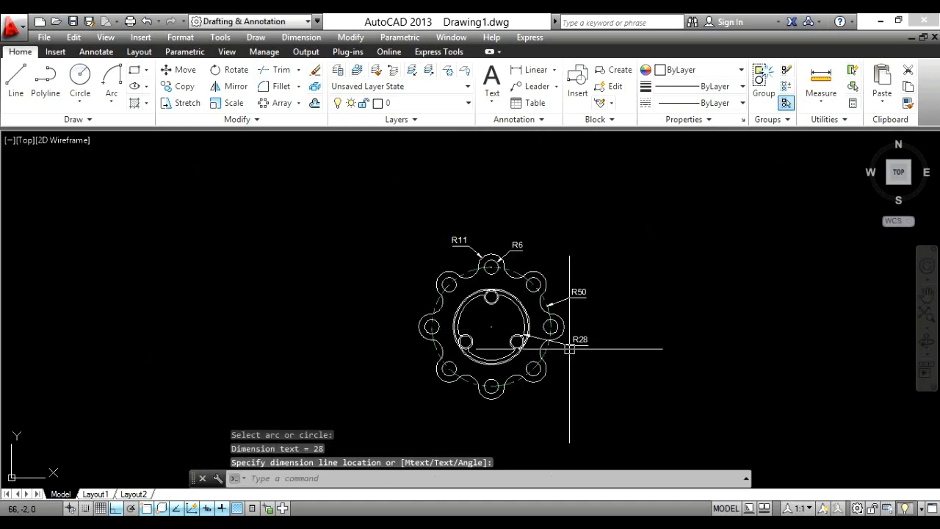
Add a radius dimension to the small fillet above the lower-left inner boss, placing its text inside the part
scroll(458, 339, up, 5)
key(Return)
click(457, 334)
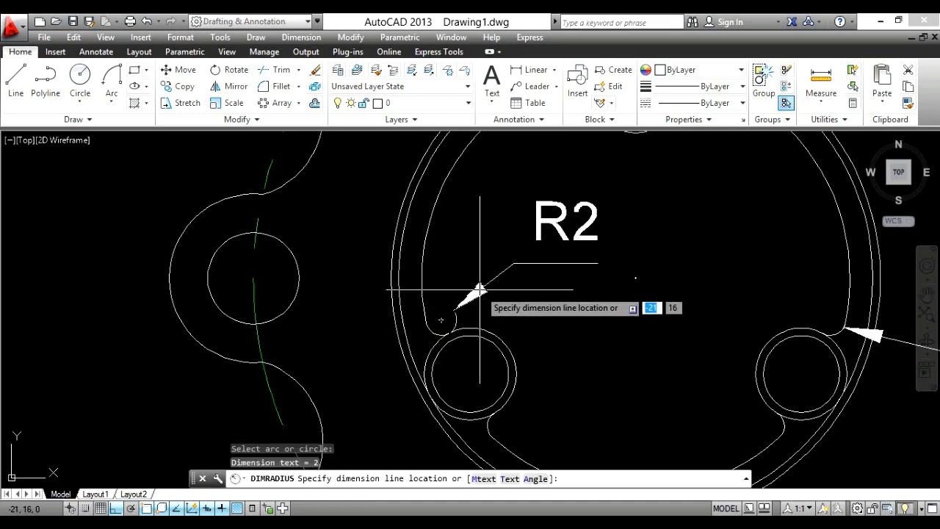
scroll(551, 291, down, 4)
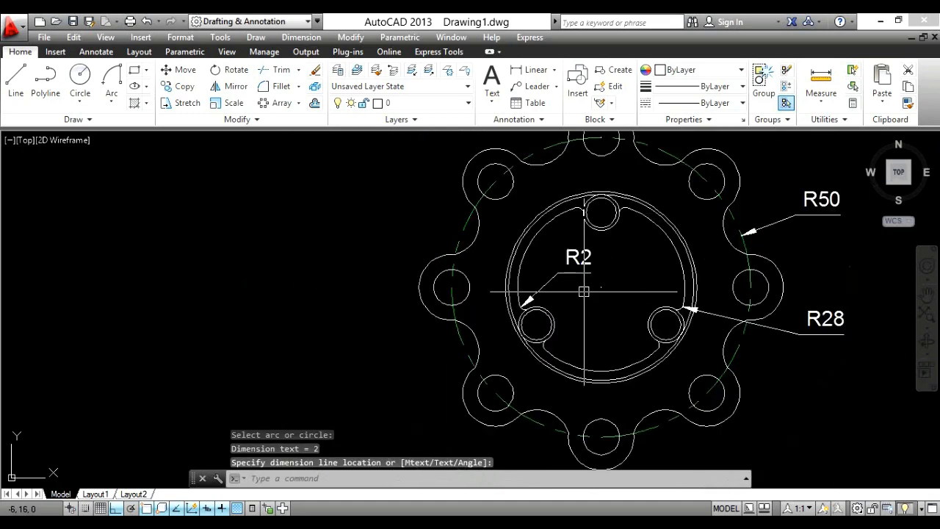
click(525, 288)
Add a radius dimension to the inner circle of the lower-left boss, with its text outside the part's left side
scroll(526, 345, up, 5)
key(Return)
click(529, 291)
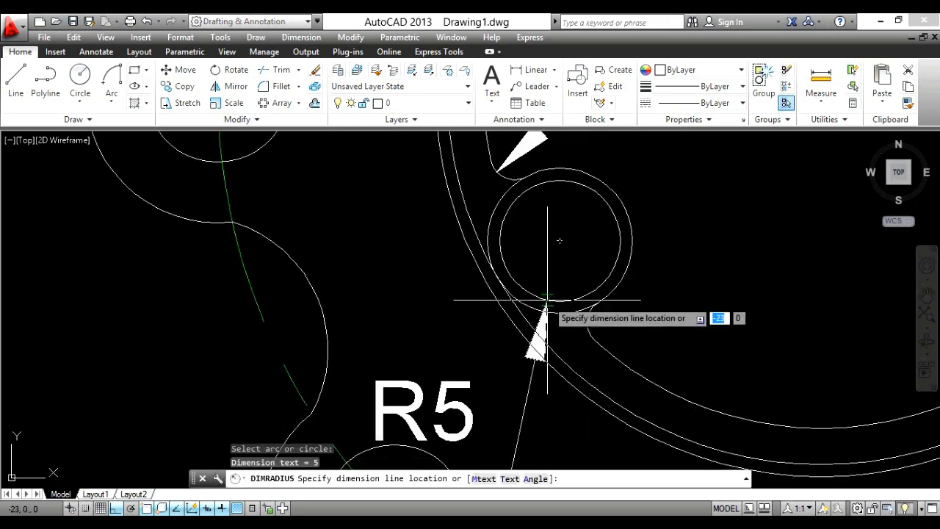
scroll(654, 219, down, 3)
click(418, 323)
Add a radius dimension to the outer circle of the lower-left boss, with its text below the part
scroll(566, 296, up, 5)
key(Return)
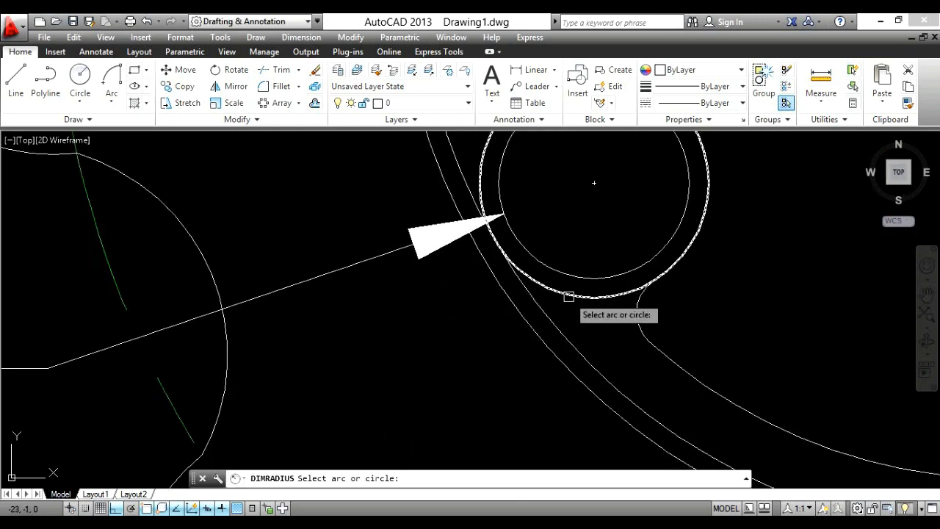
click(566, 296)
scroll(576, 298, down, 7)
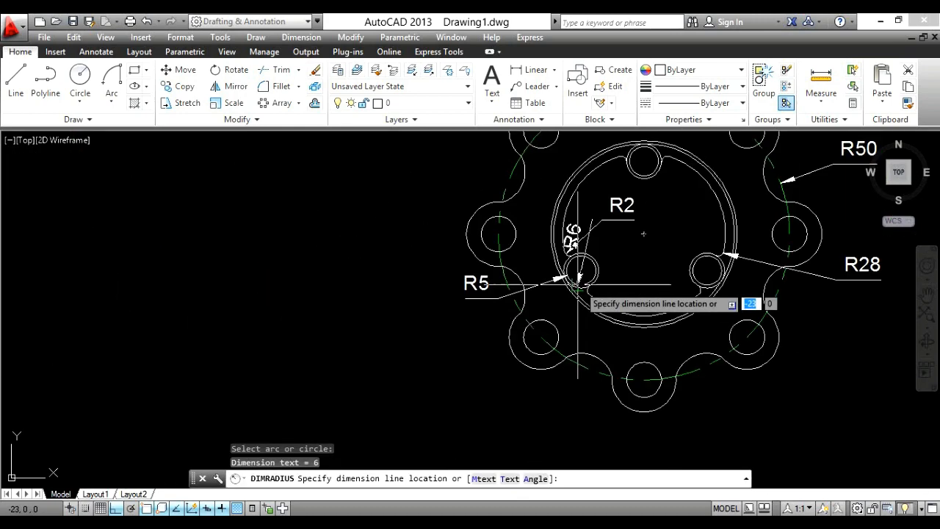
click(567, 410)
scroll(419, 408, down, 3)
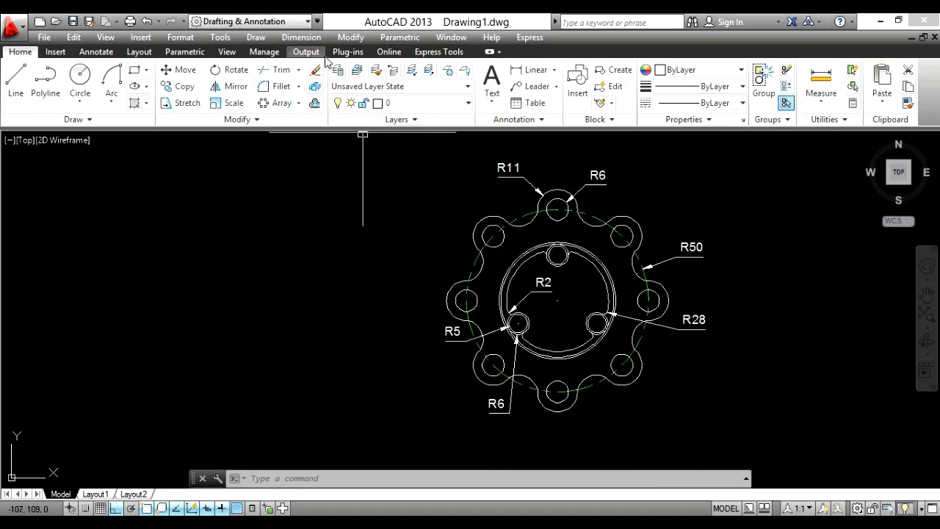
Add a radius dimension to the concave arc between the upper-left and leftmost lobes, placing its text outside the part
click(301, 38)
click(316, 139)
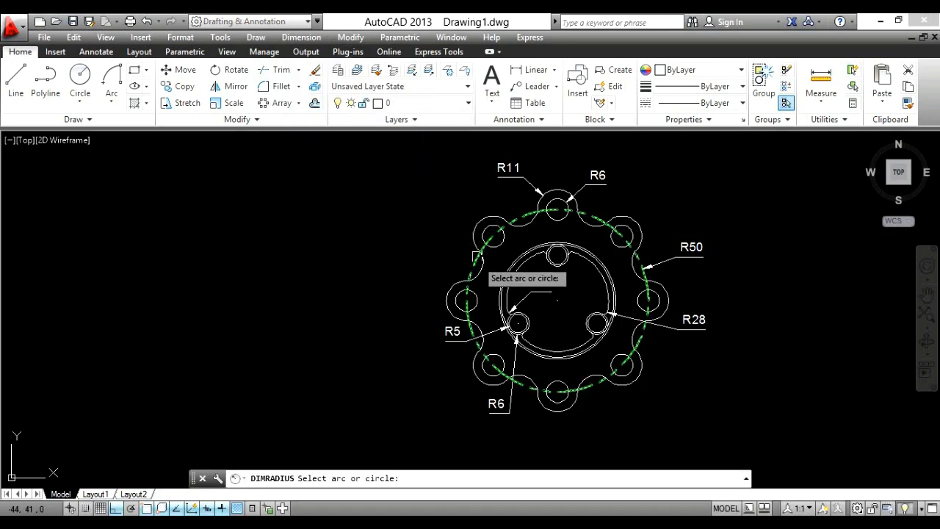
scroll(478, 273, up, 2)
click(477, 273)
click(406, 289)
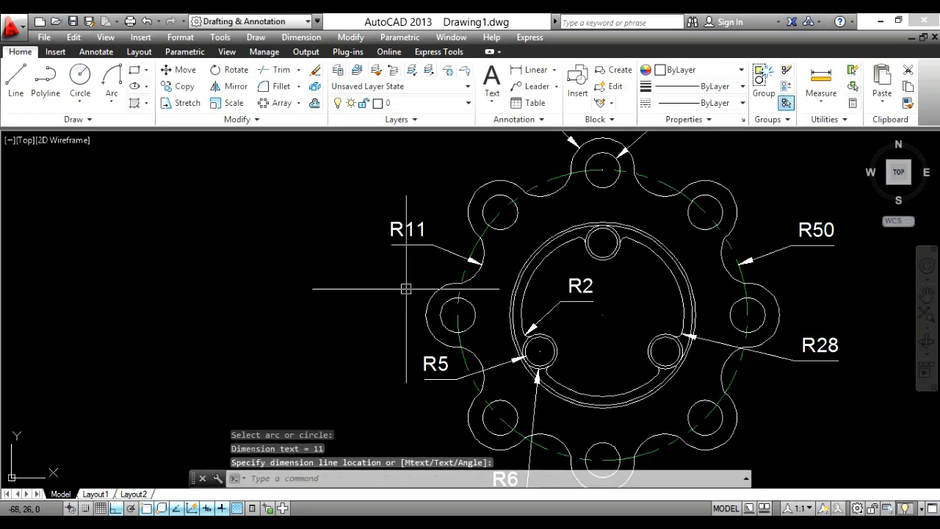
scroll(357, 208, down, 2)
Add a radius dimension to the inner circle of the central double ring, placing its text below the part
scroll(534, 342, up, 6)
key(Return)
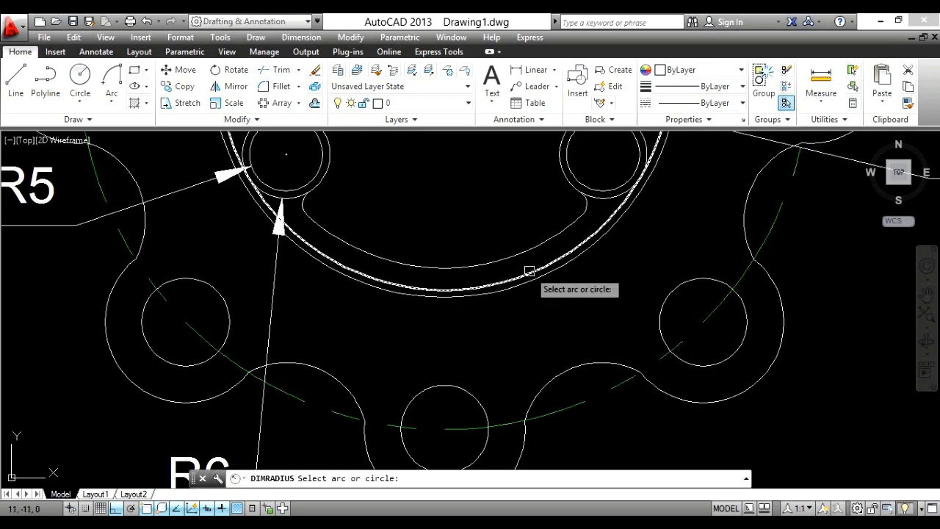
click(527, 273)
scroll(526, 273, down, 4)
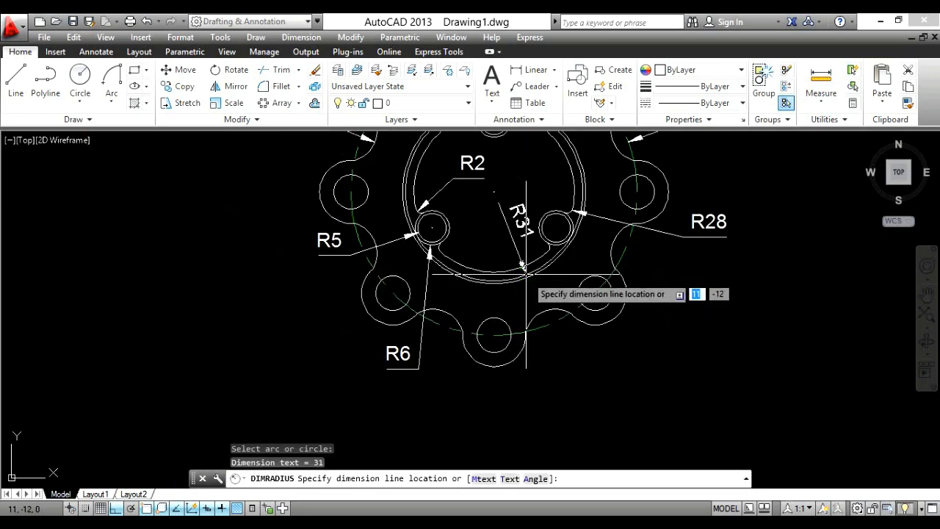
click(551, 378)
Add a radius dimension to the outer circle of the central double ring, with its text beside the R31 dimension
scroll(547, 250, up, 5)
key(Return)
click(556, 243)
scroll(557, 243, down, 5)
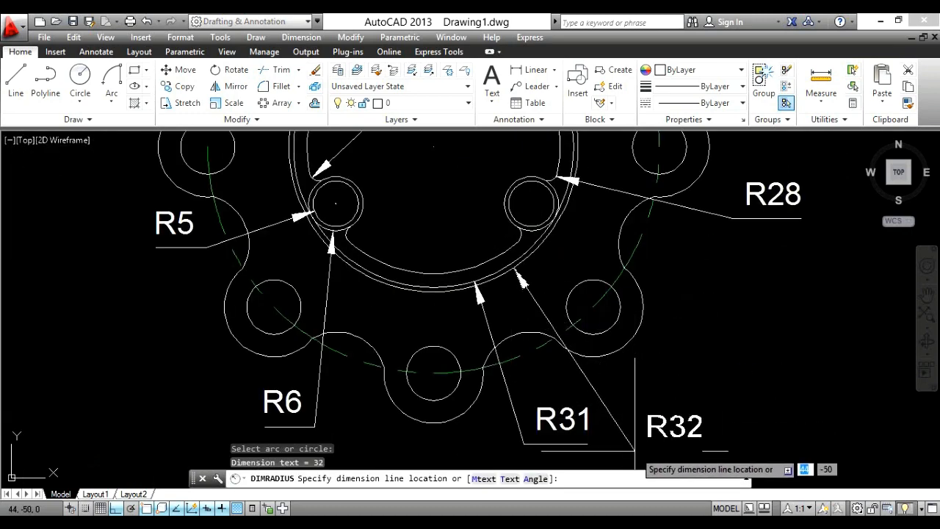
click(633, 451)
scroll(515, 355, down, 3)
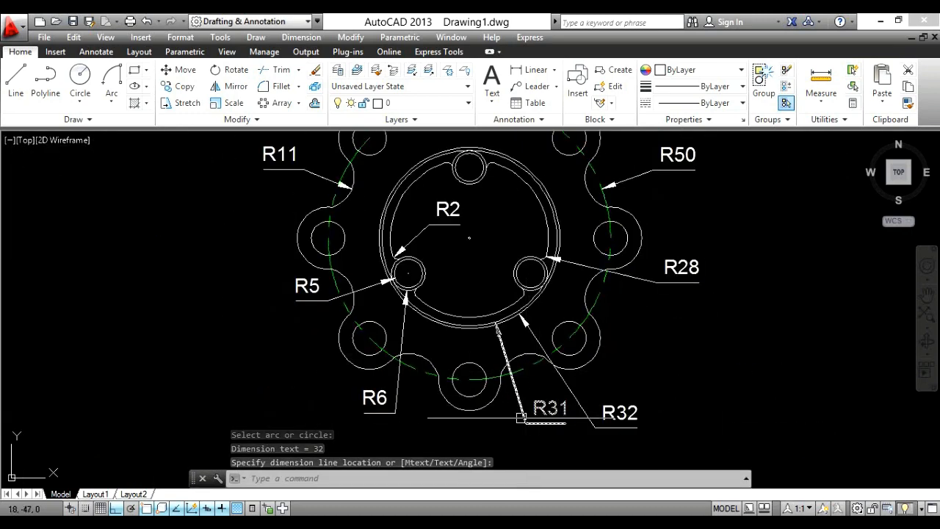
scroll(543, 345, down, 3)
scroll(508, 295, up, 4)
key(Escape)
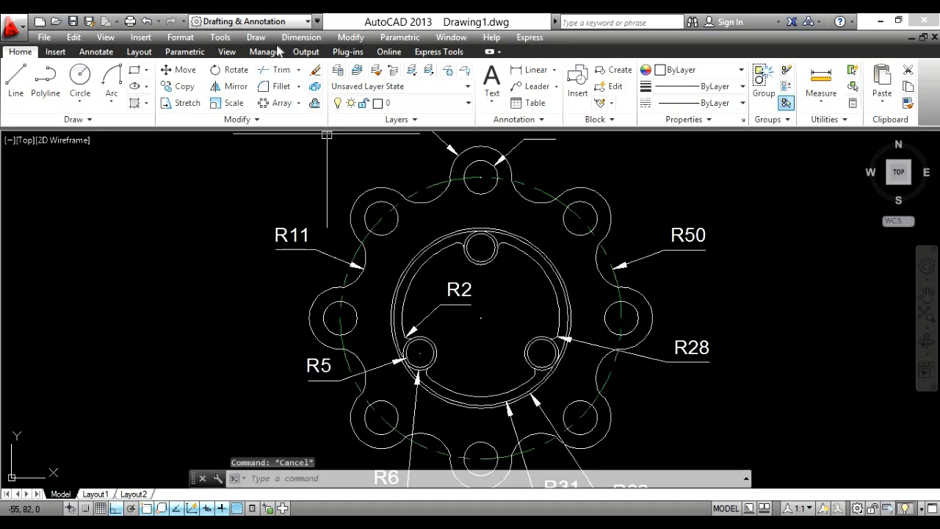
Add a vertical linear dimension from the top inner boss's centre to the part's centre, just right of the centre line
click(303, 39)
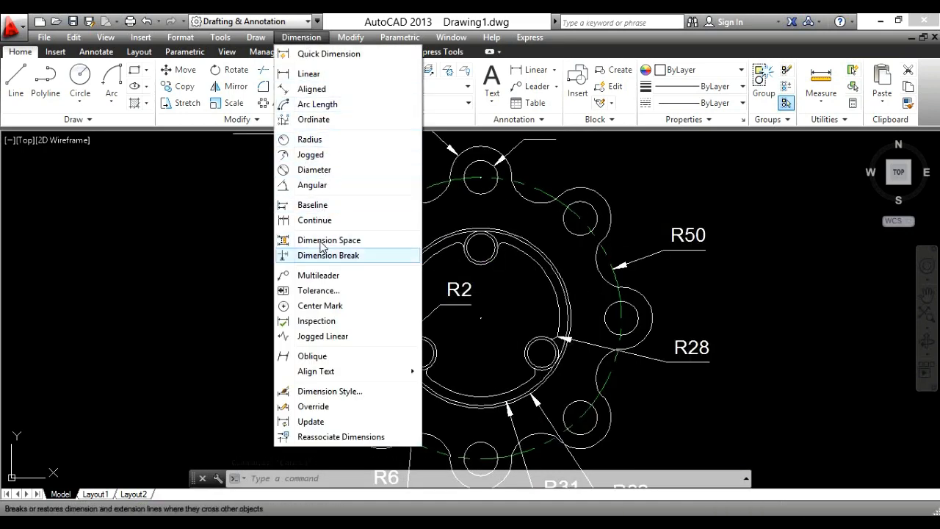
click(309, 73)
click(481, 249)
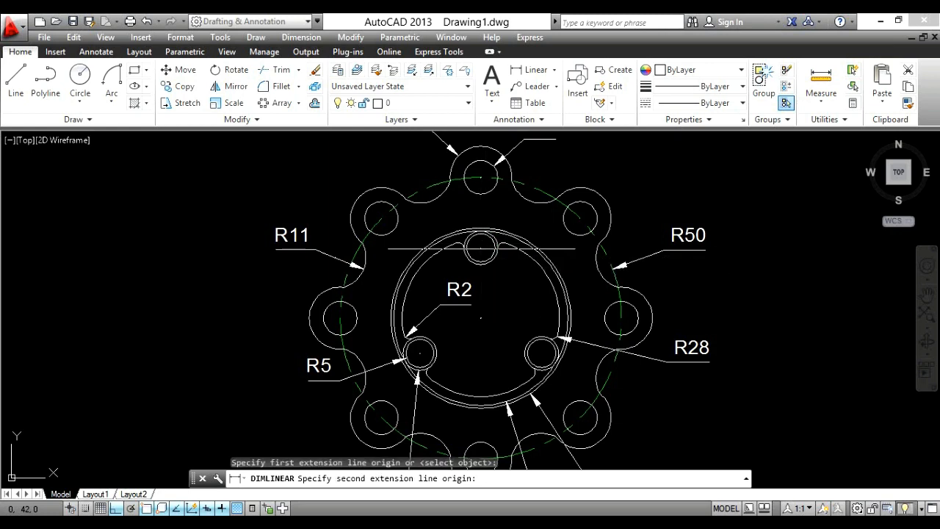
click(481, 318)
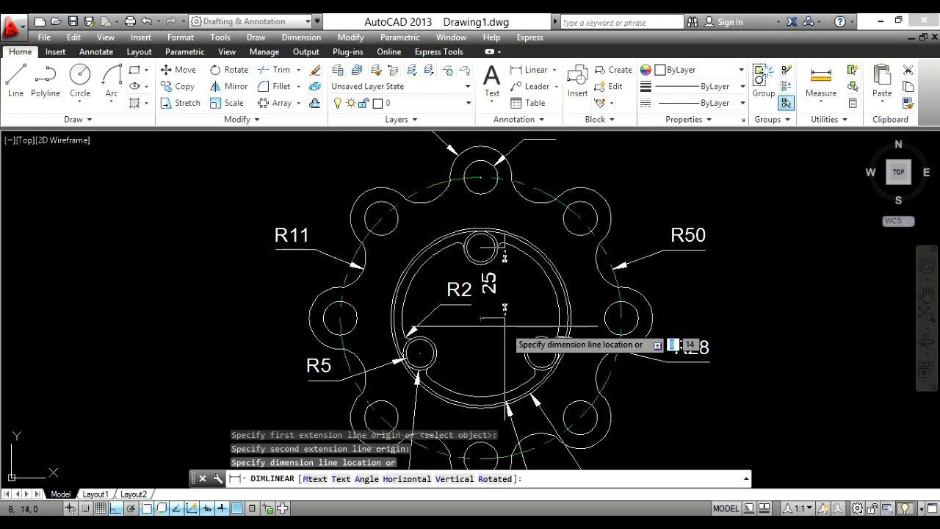
click(504, 324)
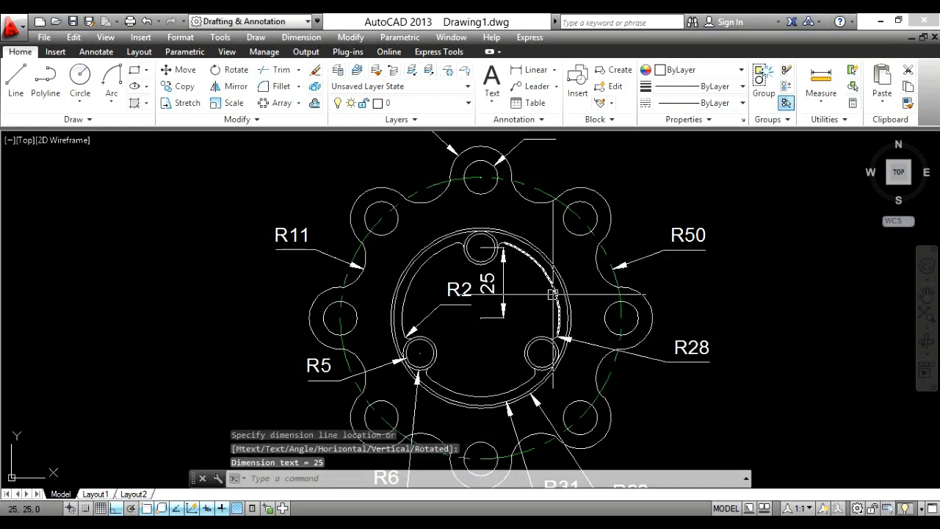
Change the colour of the radius dimension on the top lobe's hole to yellow
scroll(504, 213, down, 2)
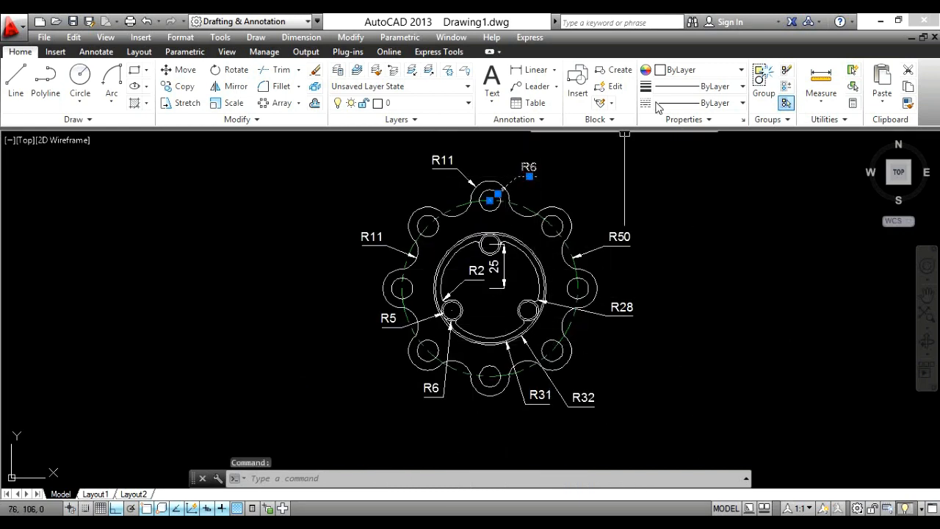
click(698, 70)
click(691, 139)
key(Escape)
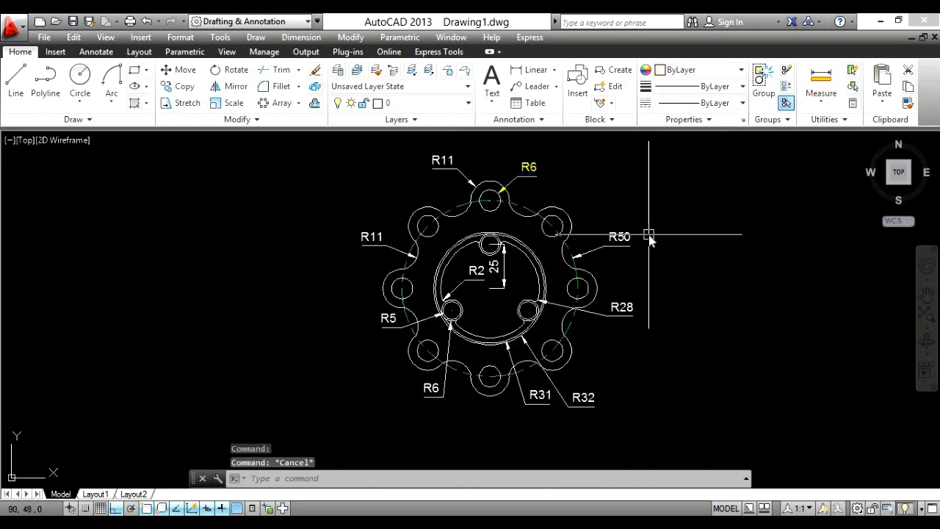
Match the properties of the yellow top-hole radius dimension onto all the other dimensions of the part
text(MA)
key(Return)
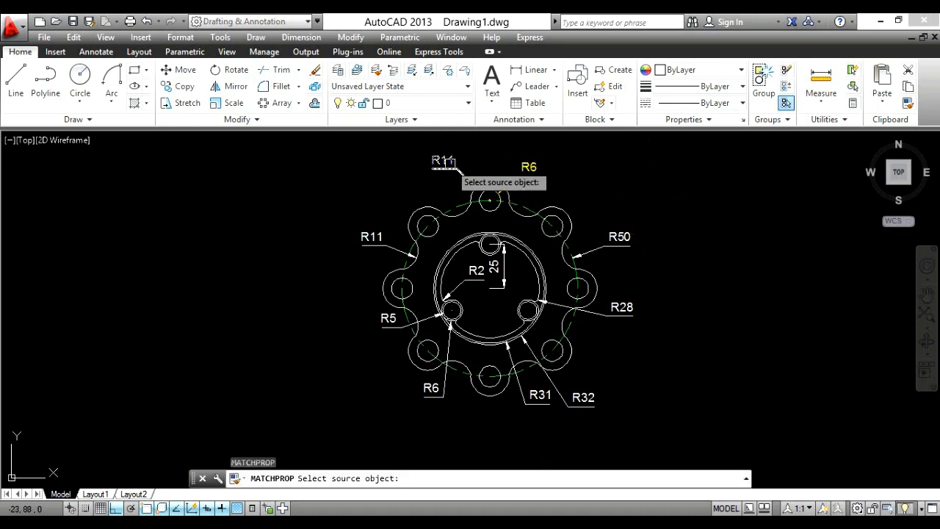
click(529, 168)
click(443, 161)
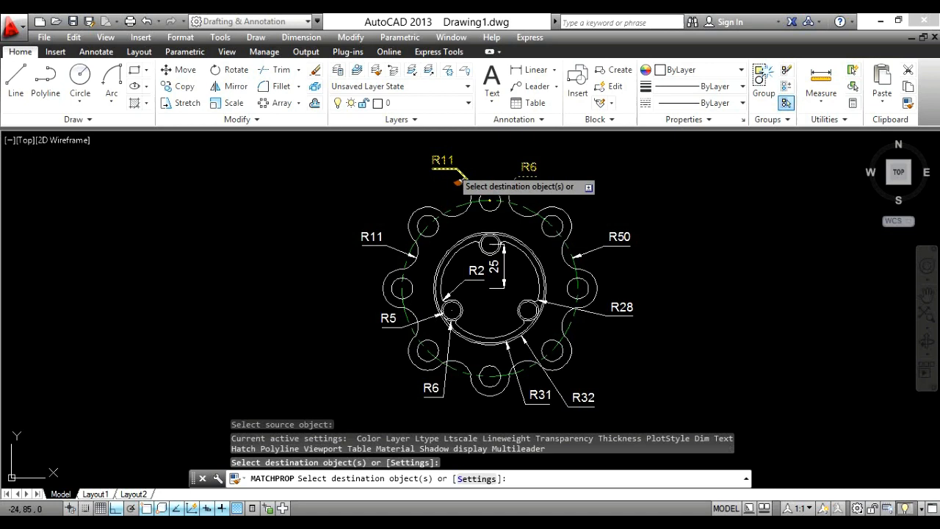
click(372, 237)
click(391, 343)
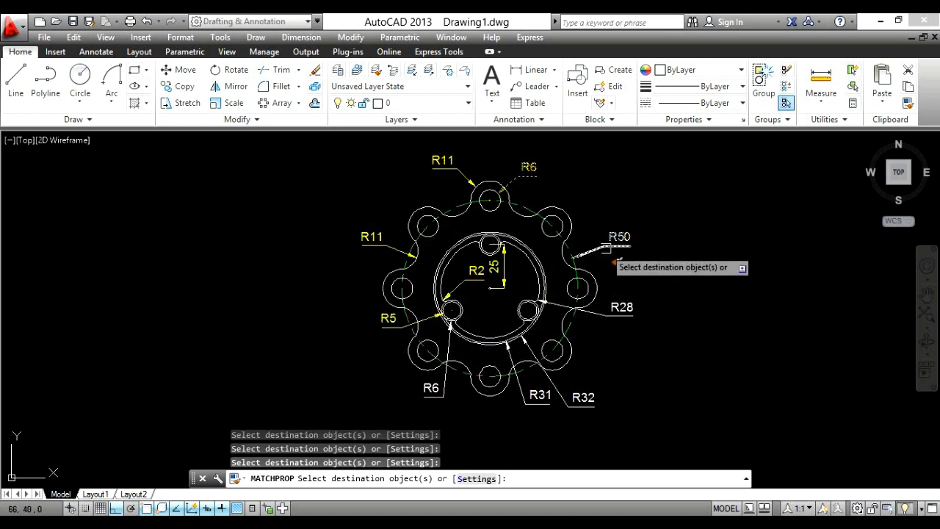
click(623, 309)
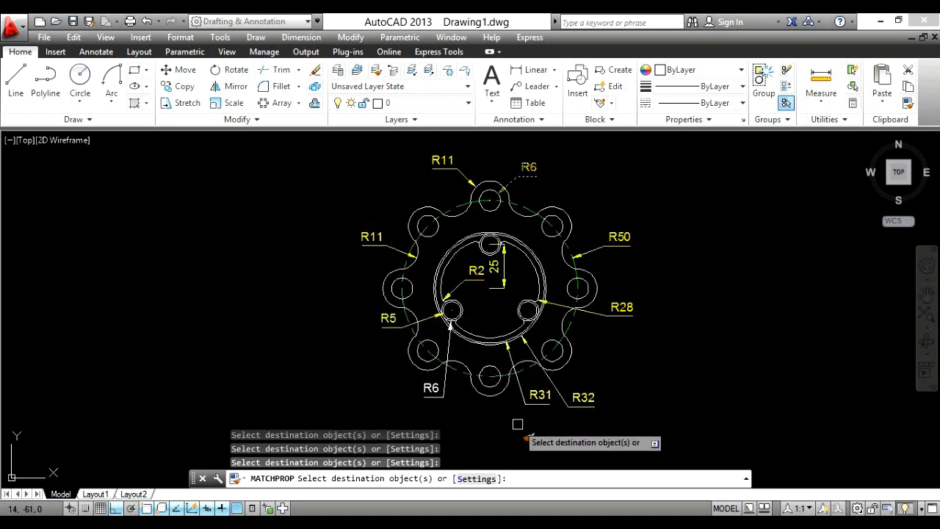
click(437, 397)
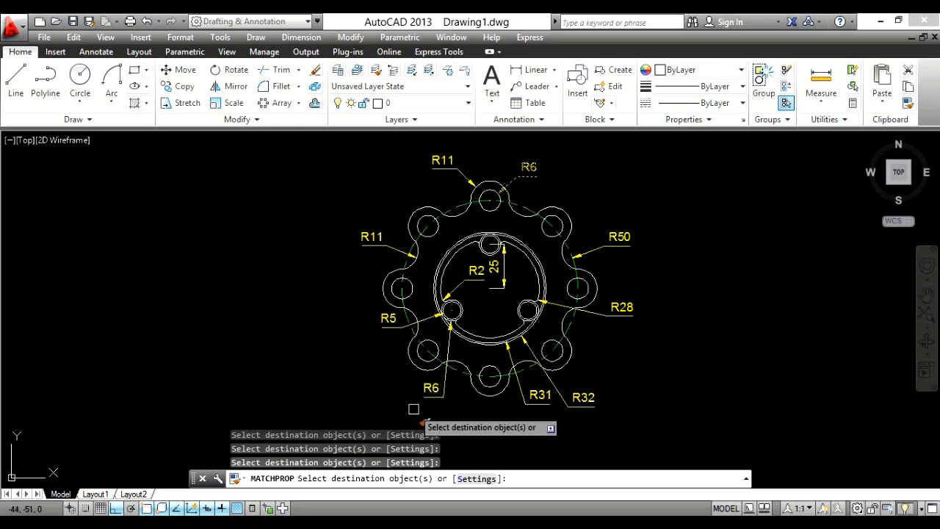
key(Escape)
Examine the whole dimensioned part, framing it so that all lobes and dimension texts are in view
text(z)
key(Return)
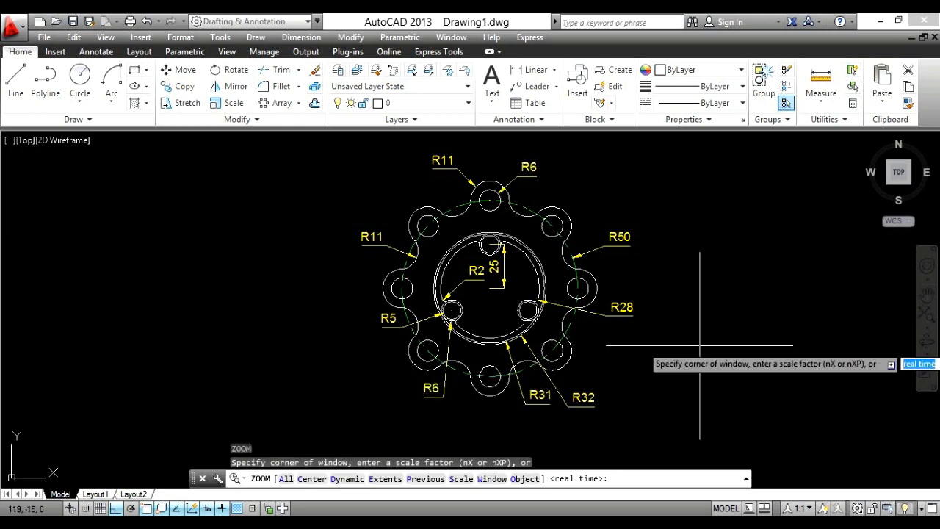
text(e)
key(Return)
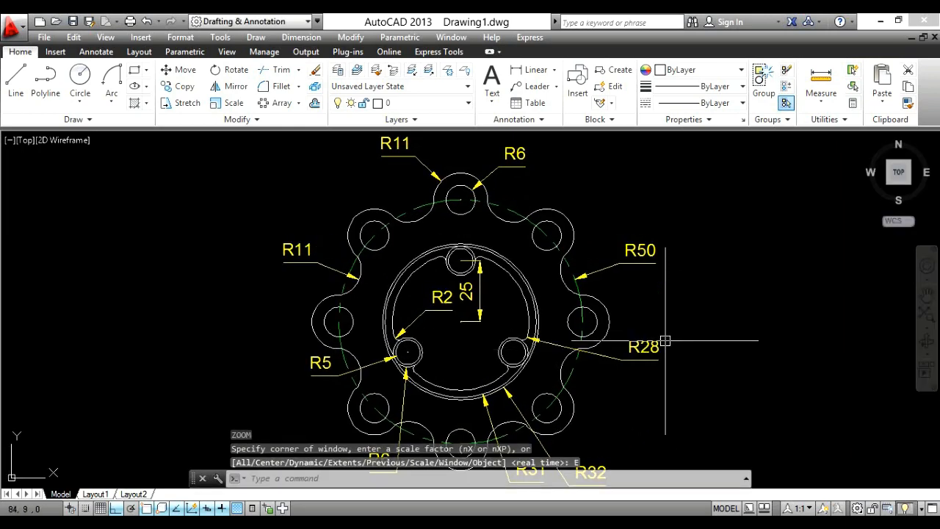
scroll(655, 321, down, 1)
key(Escape)
text(p)
key(Return)
drag(676, 314, 697, 300)
key(Escape)
text(z)
key(Return)
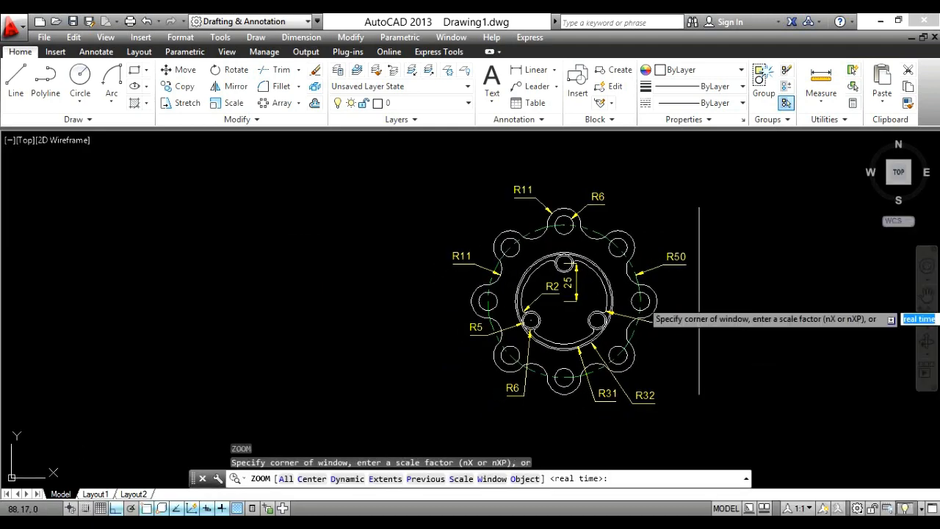
click(432, 165)
click(712, 431)
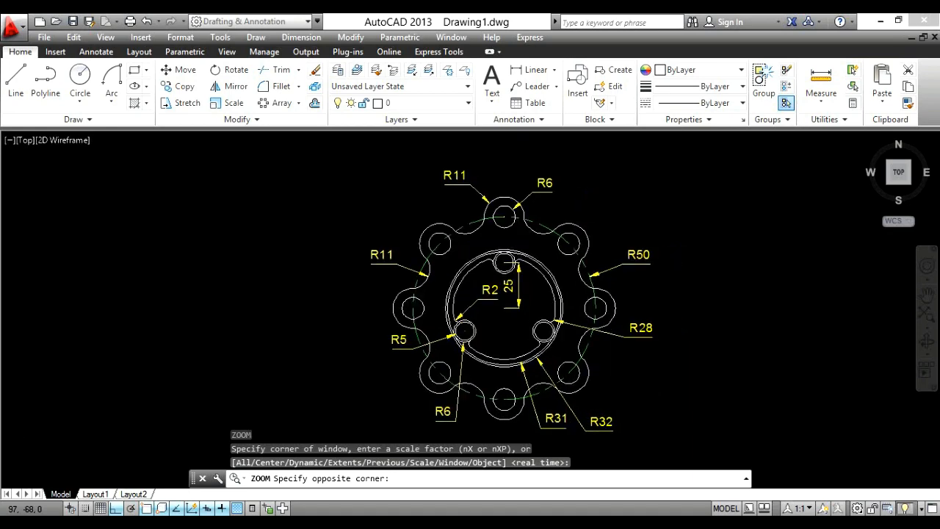
text(P)
key(Return)
drag(294, 233, 317, 230)
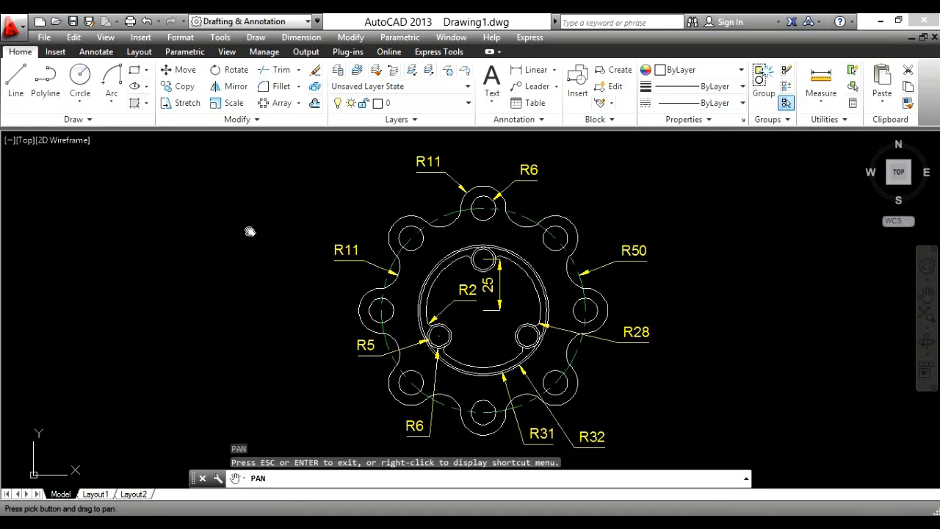
mouse_move(251, 233)
mouse_down()
mouse_move(307, 234)
mouse_move(298, 231)
mouse_up()
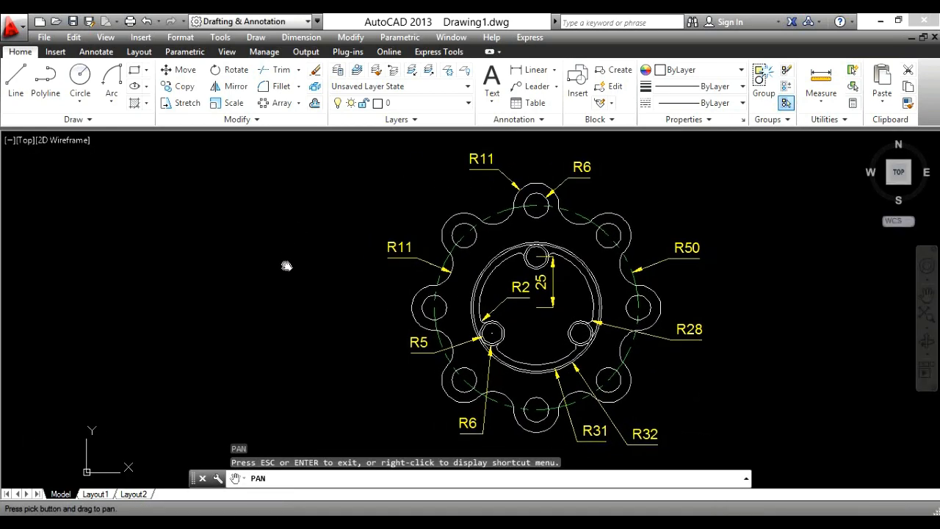
key(Escape)
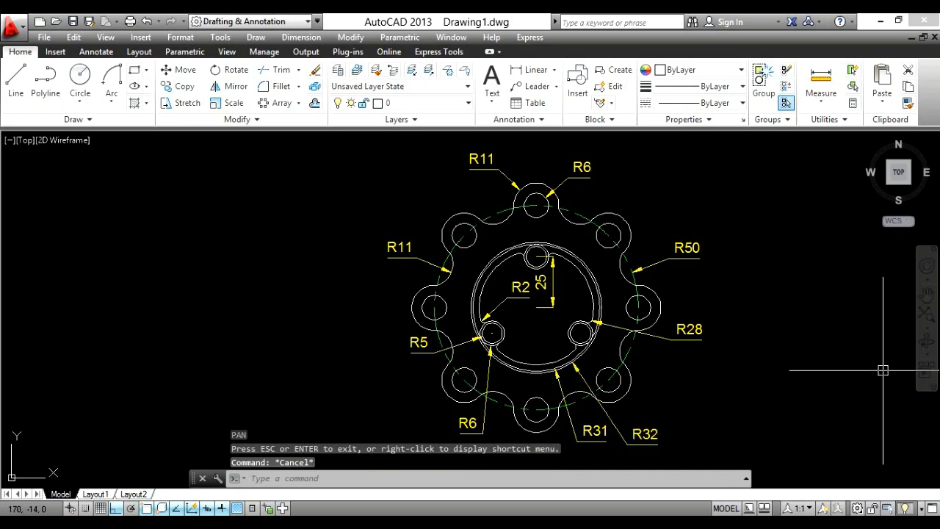